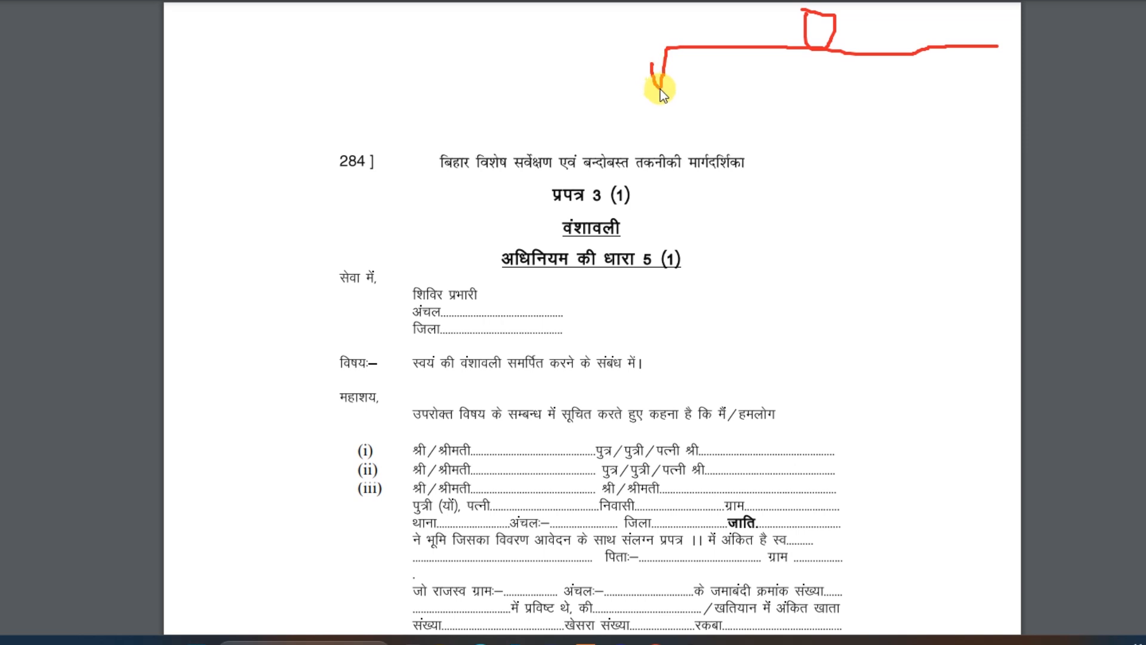
# Draw downward arrows for the second, third and fourth branches of the red family-tree sketch above the form heading
pyautogui.moveTo(766, 48); pyautogui.dragTo(760, 93)
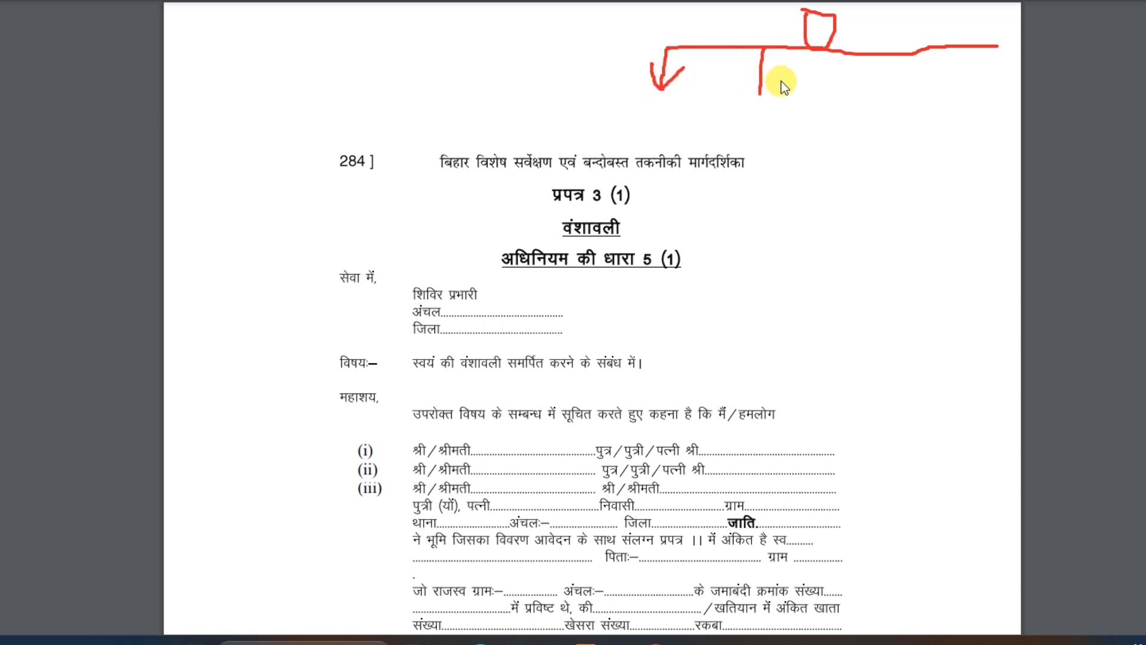
pyautogui.moveTo(861, 53); pyautogui.dragTo(863, 101)
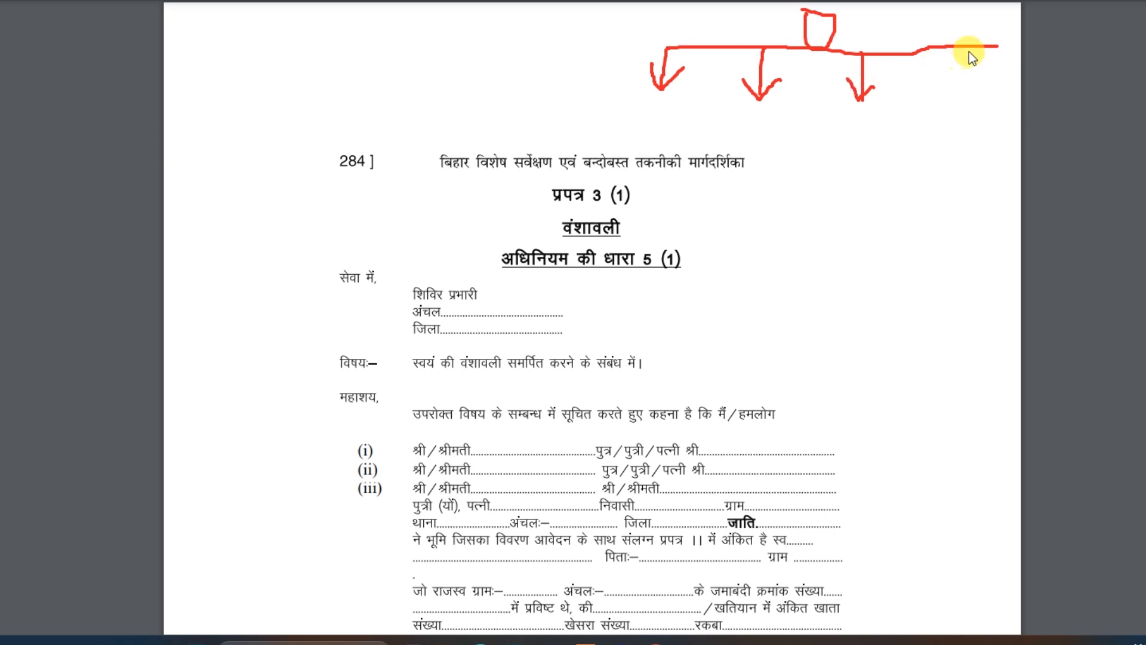
pyautogui.moveTo(988, 48); pyautogui.dragTo(988, 94)
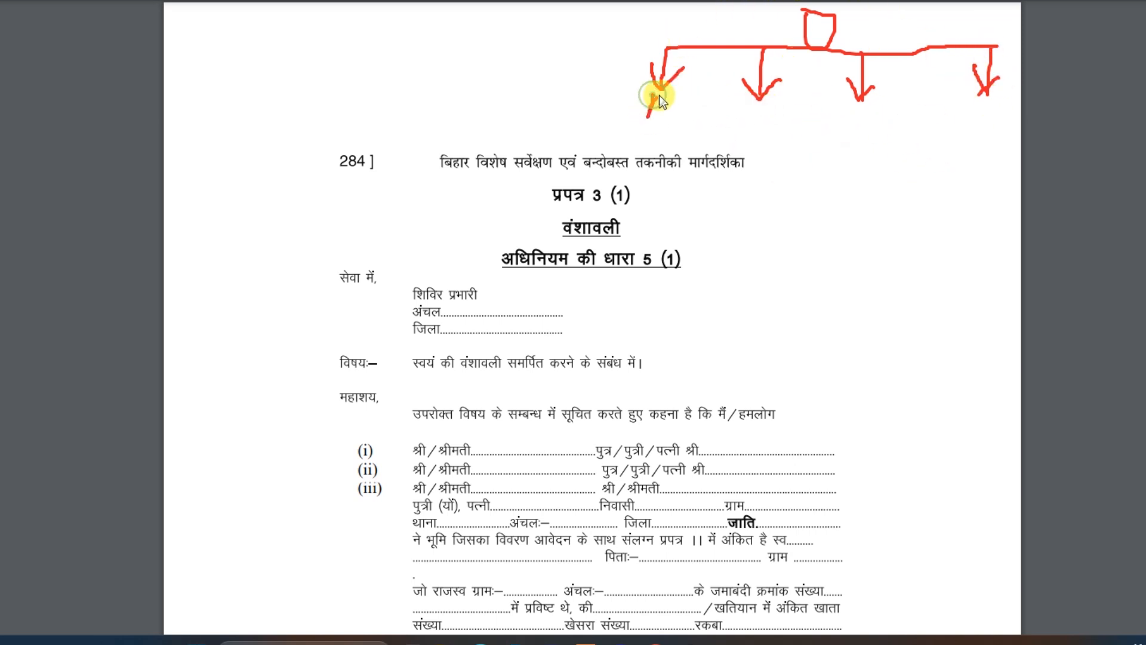
# Label the first branch A, draw a two-arrow sub-branch beneath it, and add a horizontal line under the third branch
pyautogui.moveTo(649, 106); pyautogui.dragTo(665, 108)
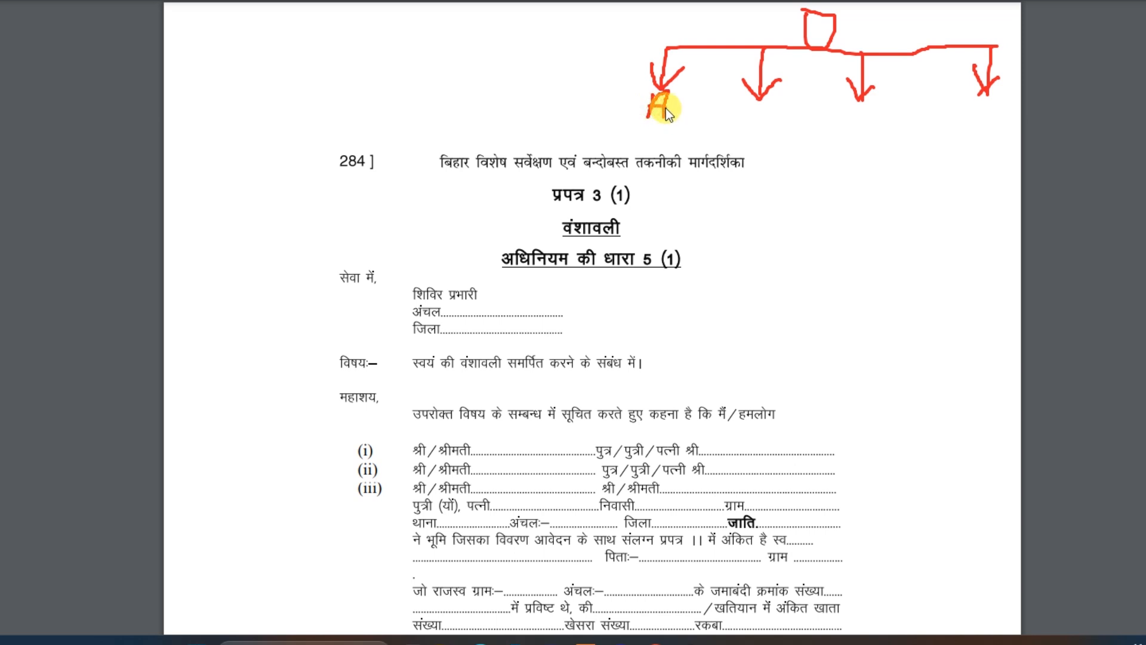
pyautogui.moveTo(582, 114); pyautogui.dragTo(716, 124)
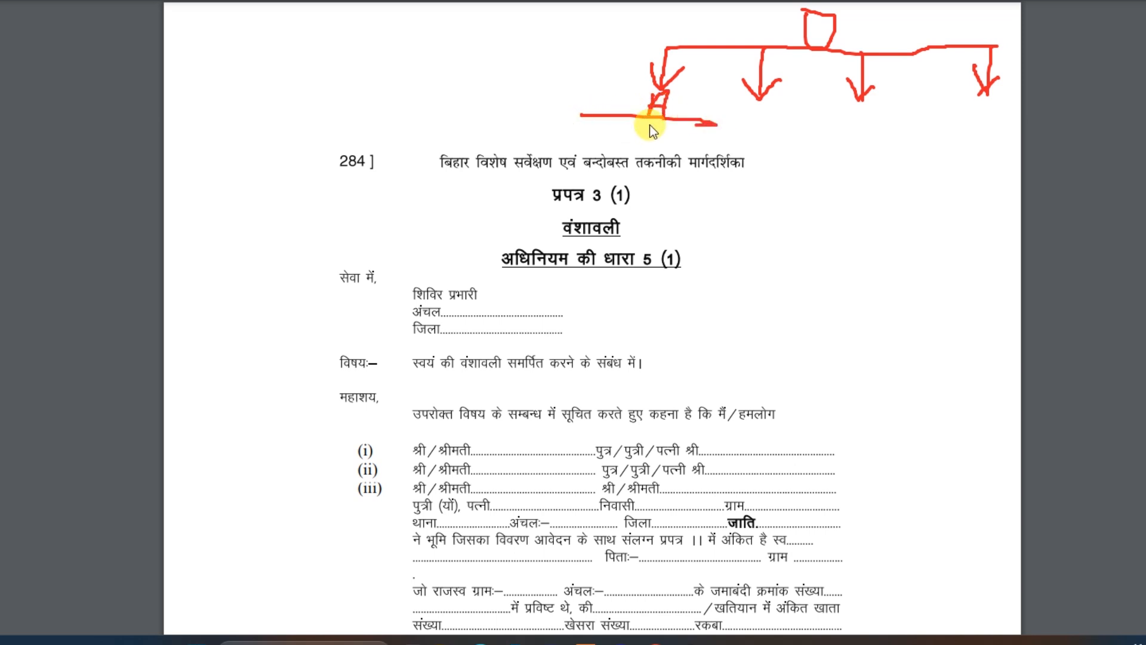
pyautogui.moveTo(714, 156); pyautogui.dragTo(703, 150)
pyautogui.moveTo(583, 119)
pyautogui.mouseDown()
pyautogui.moveTo(572, 148)
pyautogui.moveTo(565, 118)
pyautogui.mouseUp()
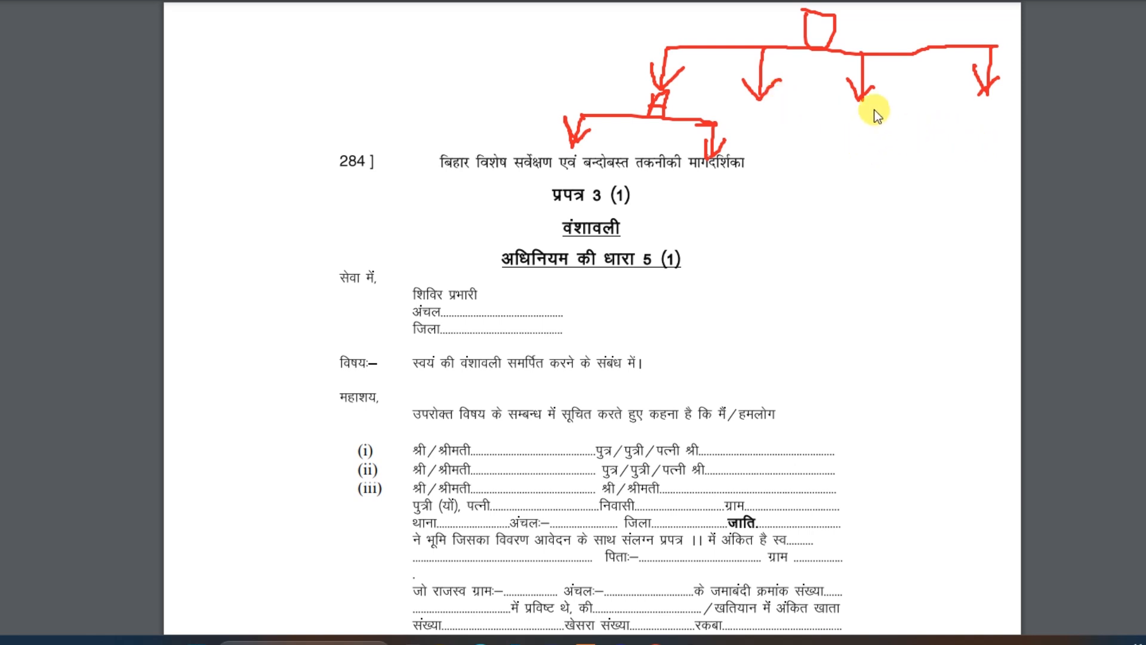
pyautogui.moveTo(836, 102); pyautogui.dragTo(897, 100)
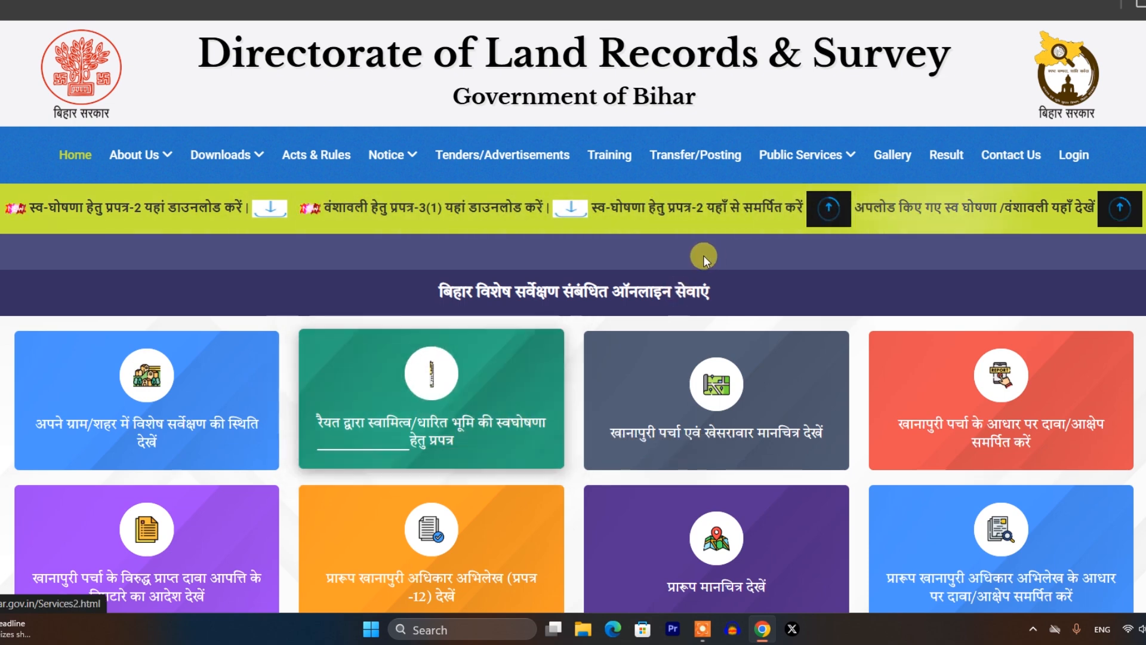
# Open the land self-declaration and genealogy form (Prapatra 2 & 3(1)) from the special survey online services
pyautogui.click(489, 421)
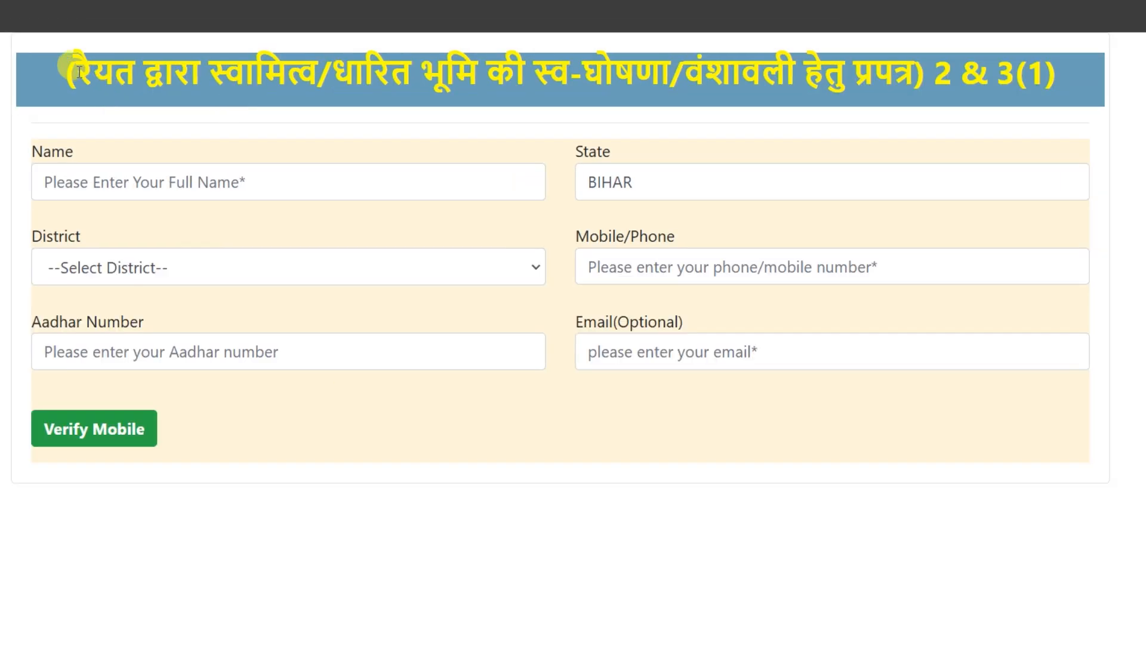
pyautogui.moveTo(78, 73); pyautogui.dragTo(1057, 95)
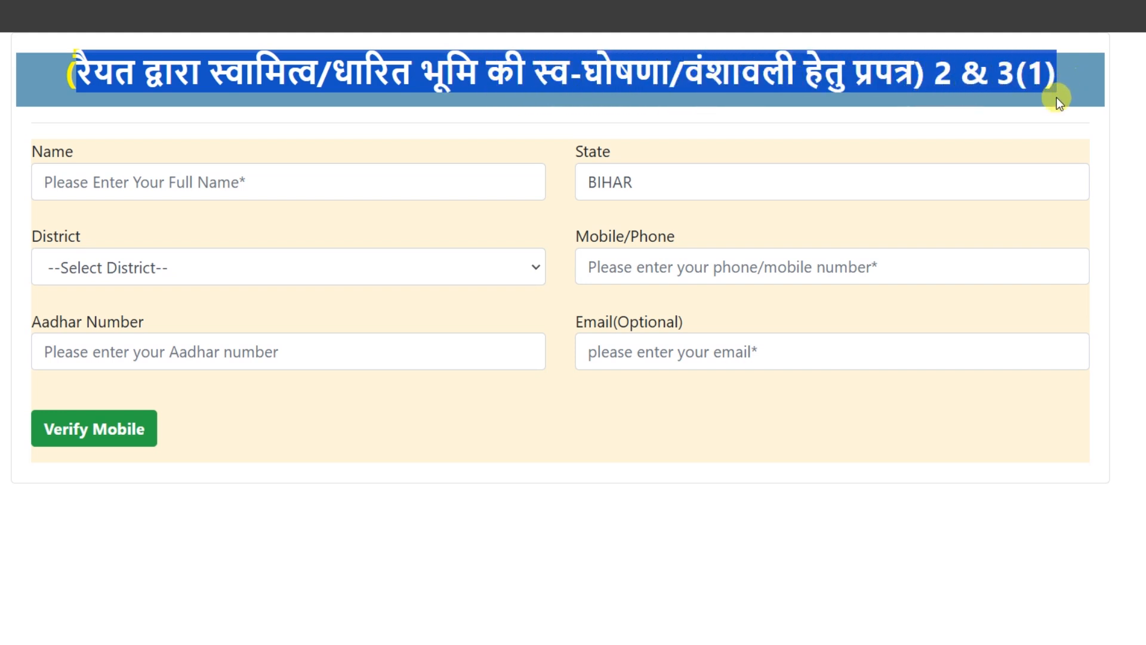
pyautogui.click(556, 118)
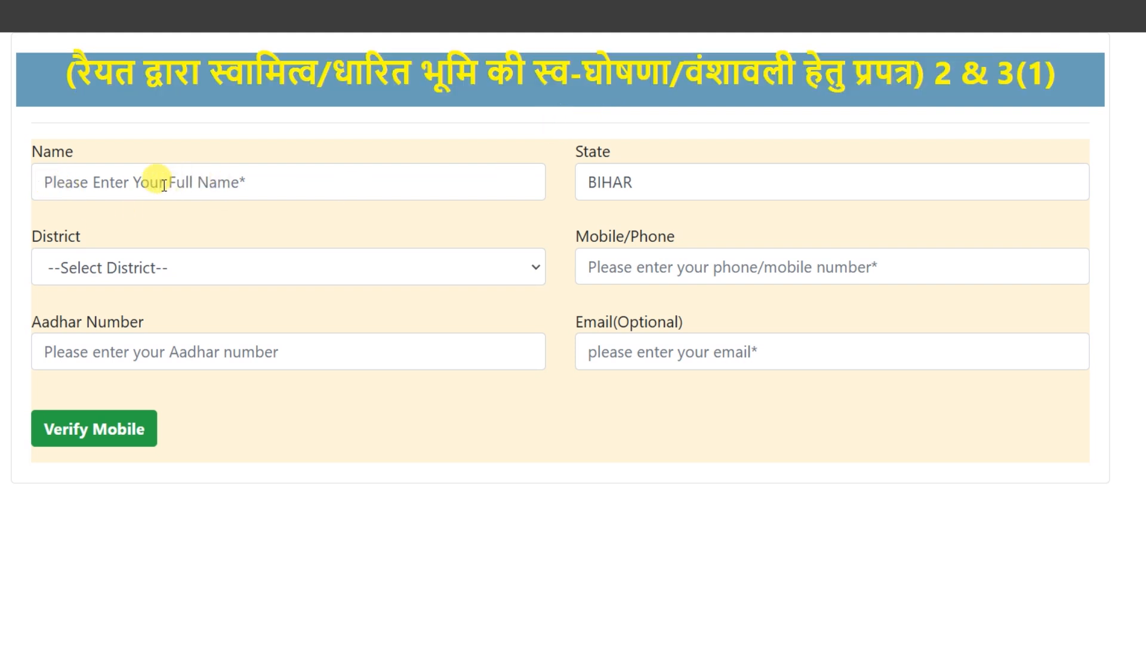
# Set the applicant's district to SITAMARHI, leaving the state as BIHAR
pyautogui.click(113, 193)
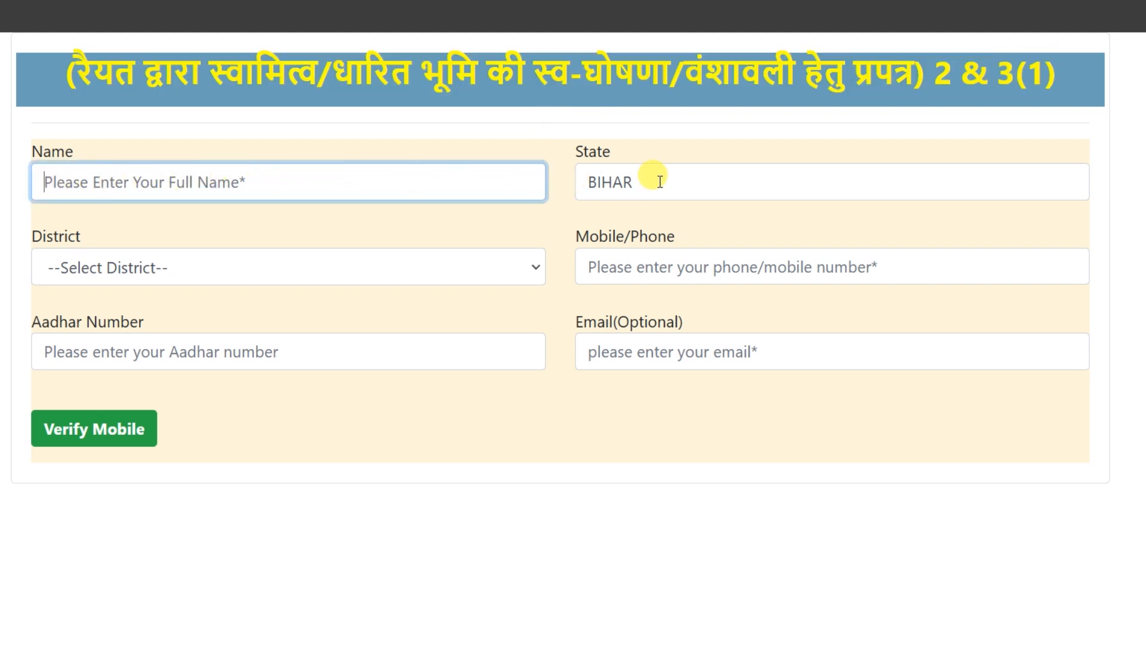
pyautogui.click(680, 177)
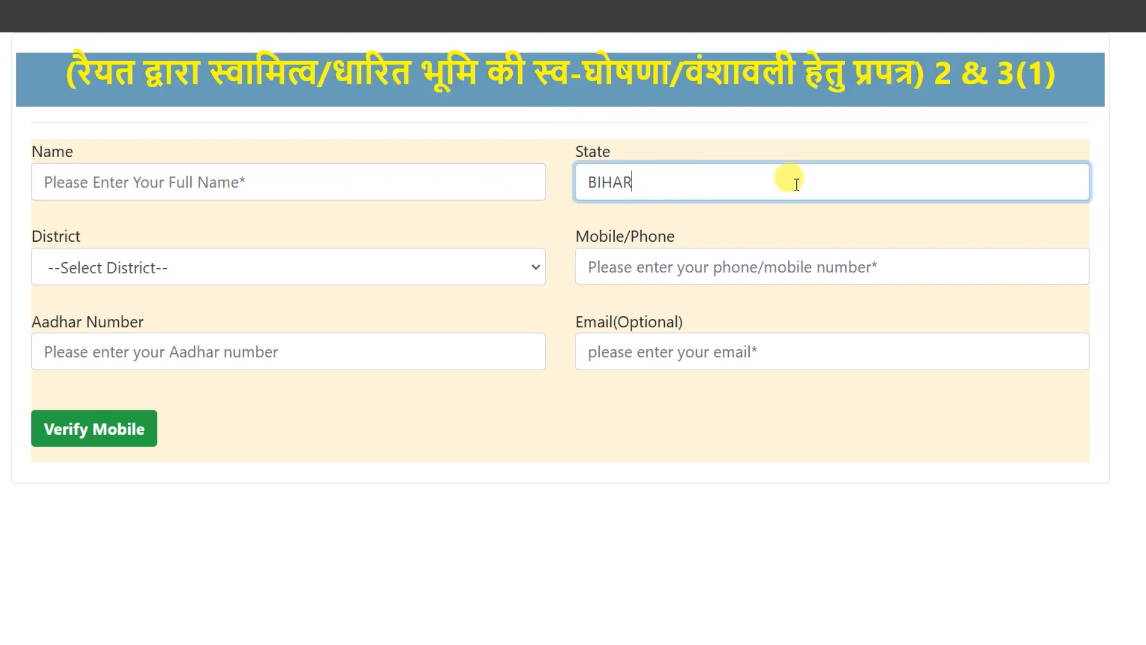
pyautogui.click(171, 268)
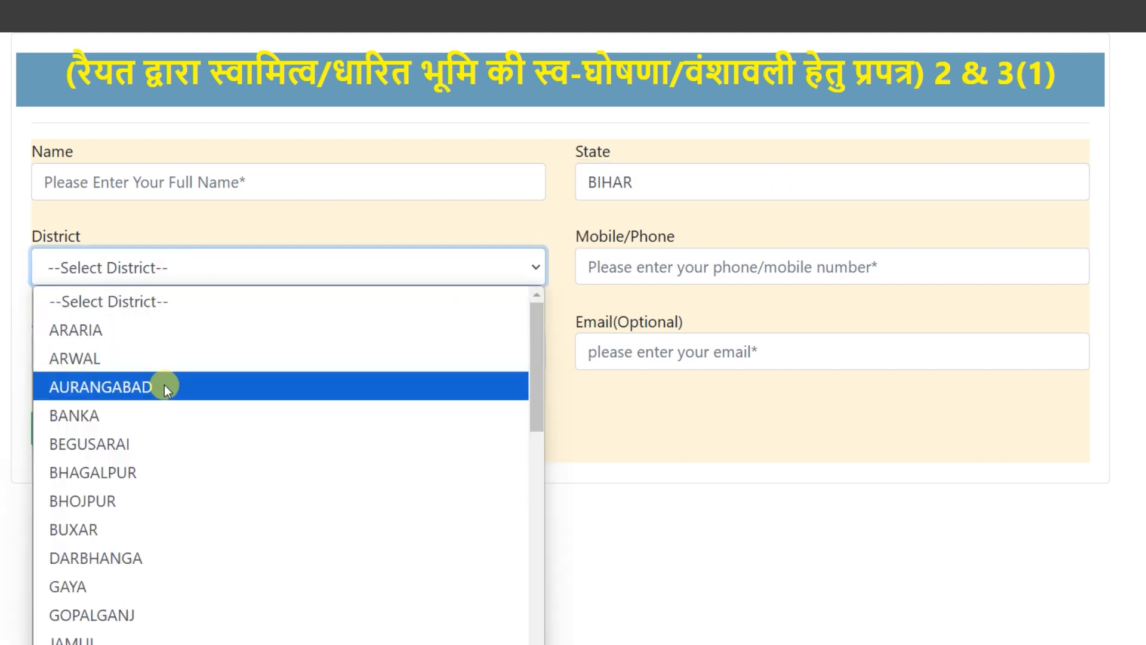
pyautogui.scroll(-8, 164, 418)
pyautogui.click(166, 591)
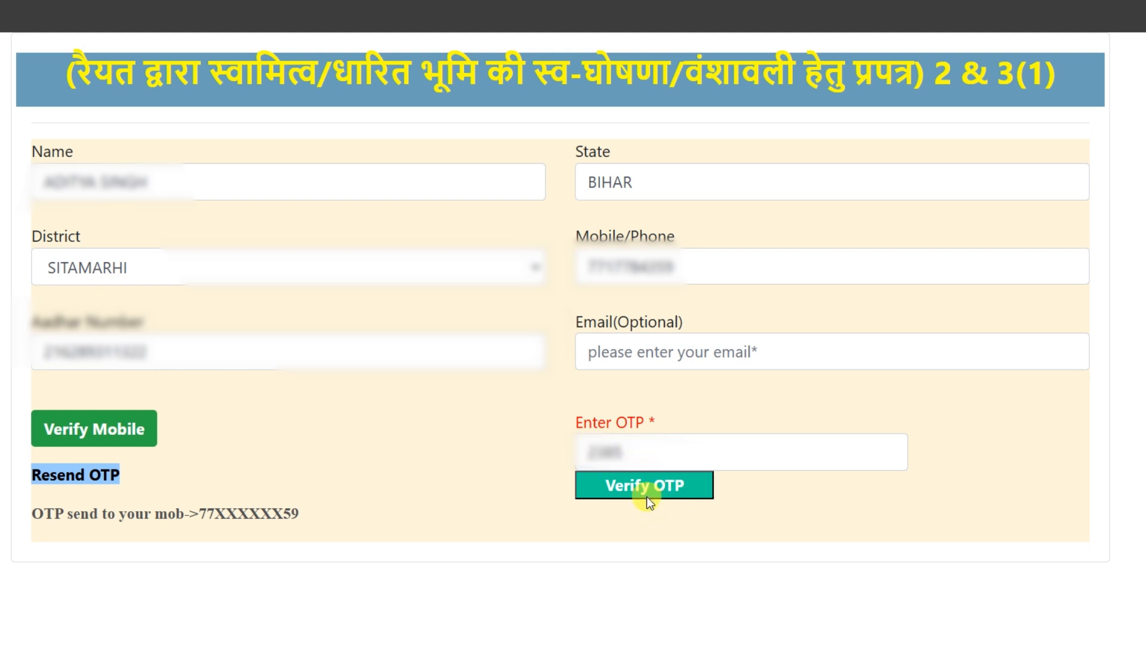
# Submit the mobile OTP for verification and set the district in the land details section to SITAMARHI
pyautogui.click(652, 492)
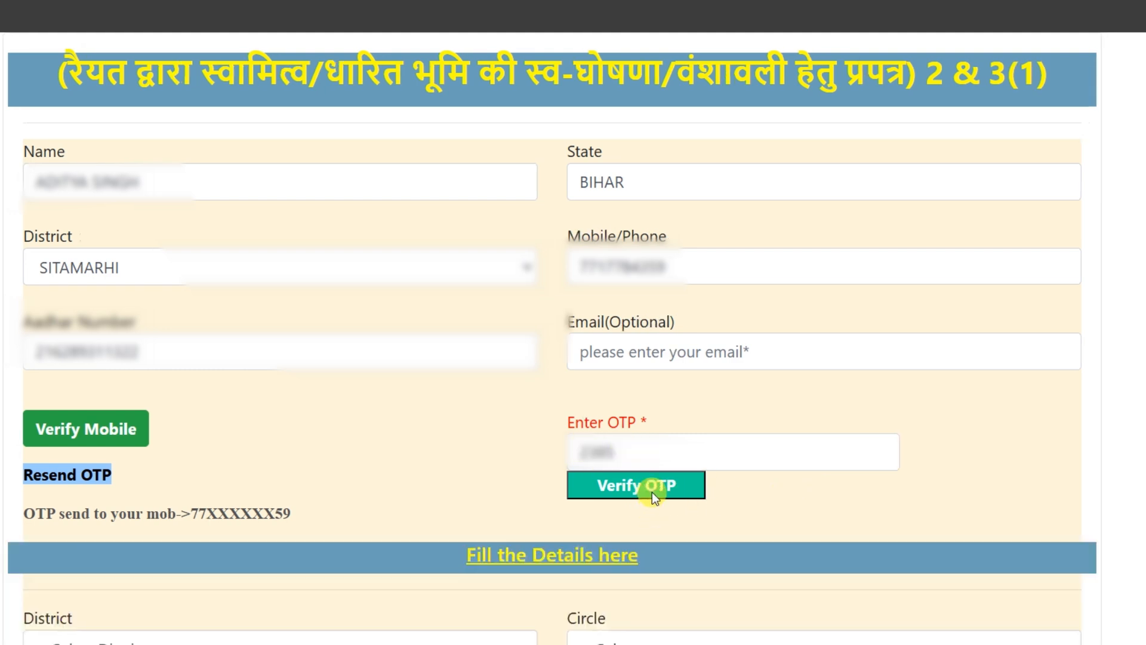
pyautogui.scroll(-6, 551, 197)
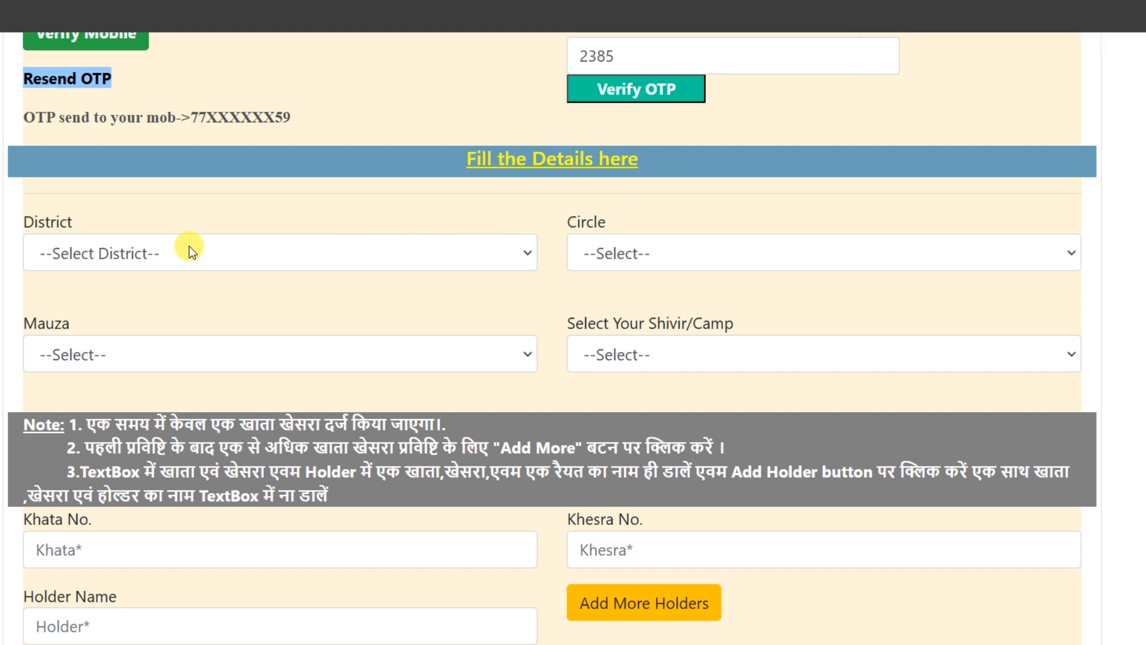
pyautogui.click(169, 262)
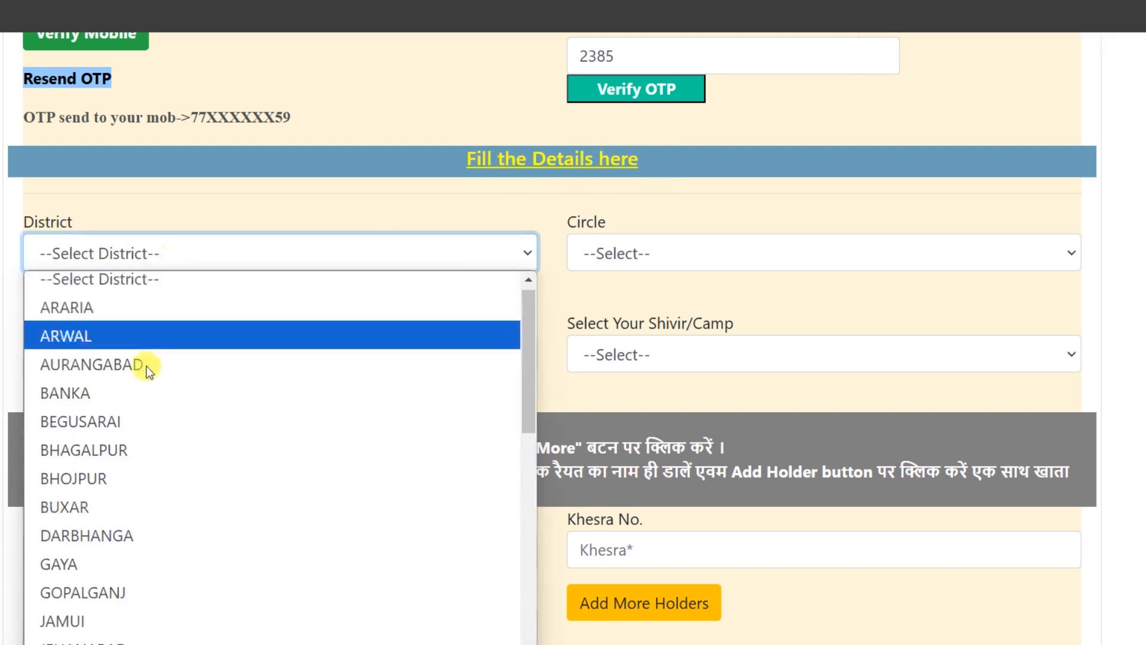
pyautogui.scroll(-8, 141, 394)
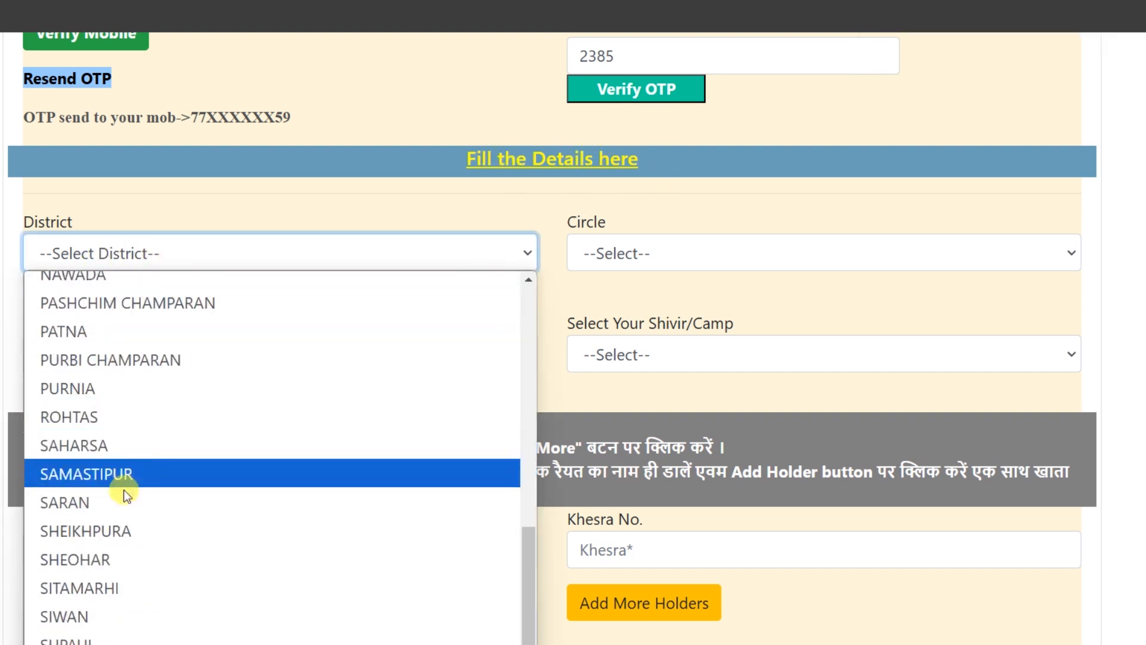
pyautogui.click(113, 597)
# Set the circle in the land details section to Runisaidpur
pyautogui.scroll(-2, 617, 279)
pyautogui.click(656, 154)
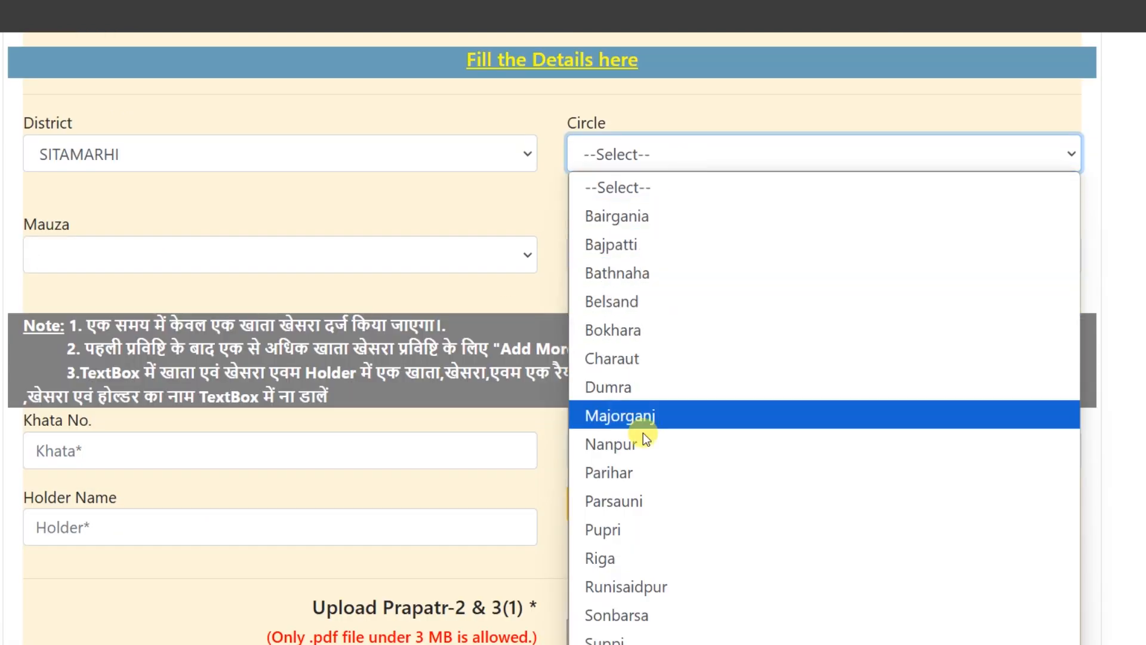
pyautogui.click(672, 588)
# Choose the mauza Bishunpur Basdeo urf Bishunpur(201) and the Shivir/Camp RUNISAIDPUR-01
pyautogui.scroll(2, 165, 324)
pyautogui.click(129, 368)
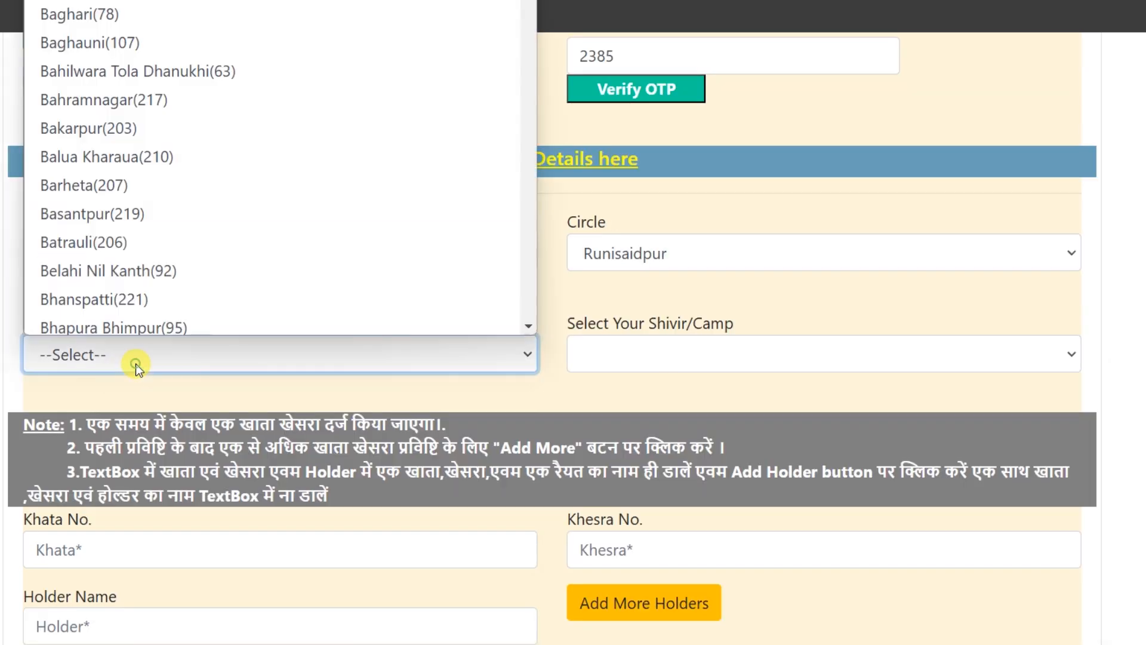
pyautogui.scroll(-10, 188, 84)
pyautogui.scroll(5, 188, 84)
pyautogui.scroll(5, 198, 74)
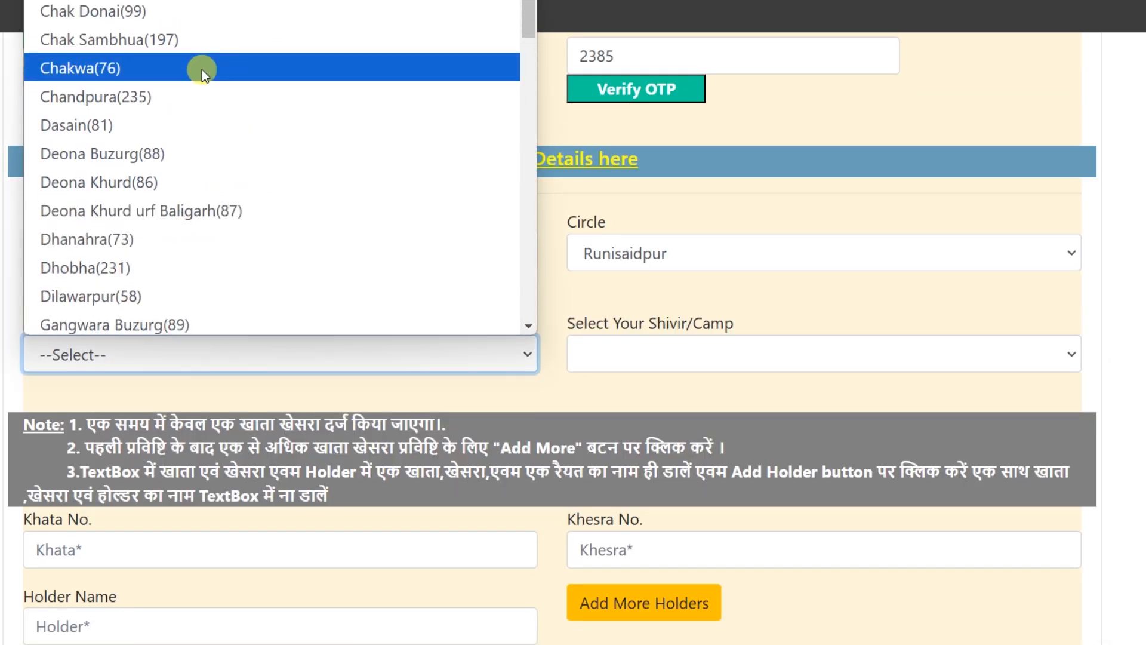
pyautogui.scroll(3, 209, 71)
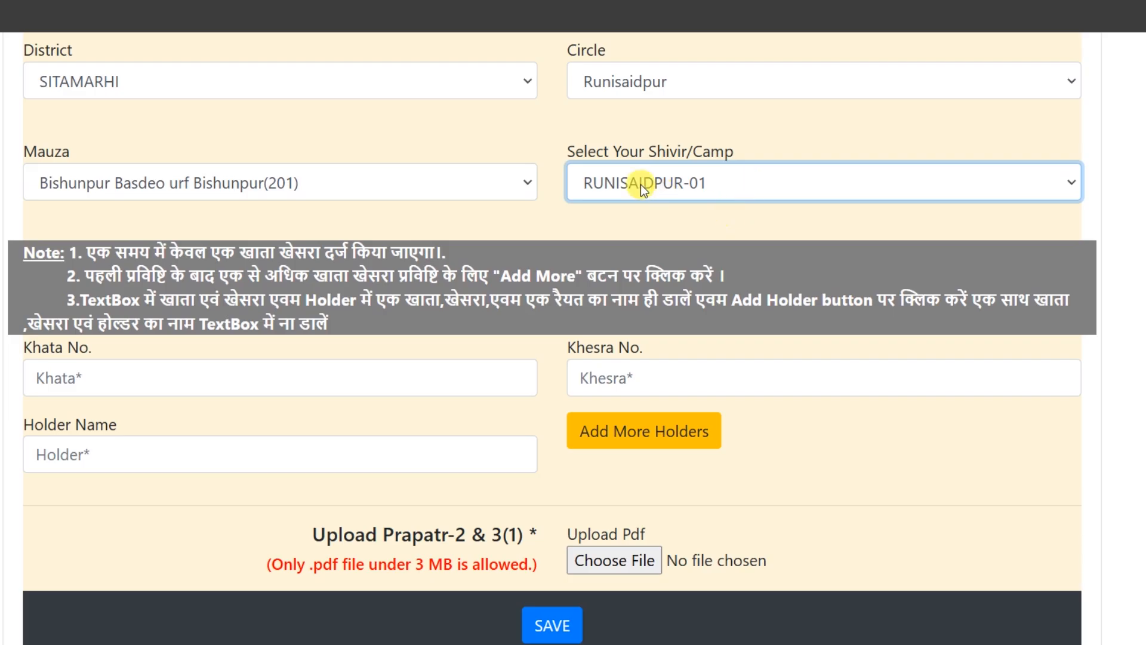
# Review the Shivir/Camp selection and the three notes on entering Khata, Khesra and holder details
pyautogui.moveTo(550, 150); pyautogui.dragTo(766, 154)
pyautogui.click(766, 154)
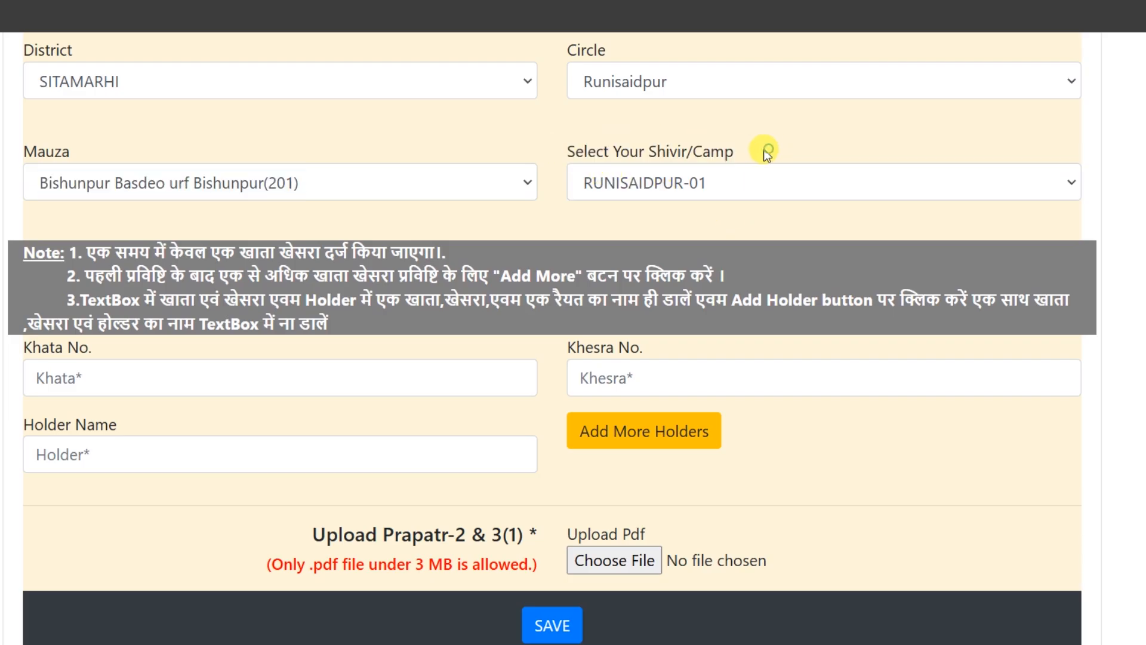
pyautogui.moveTo(789, 154); pyautogui.dragTo(561, 145)
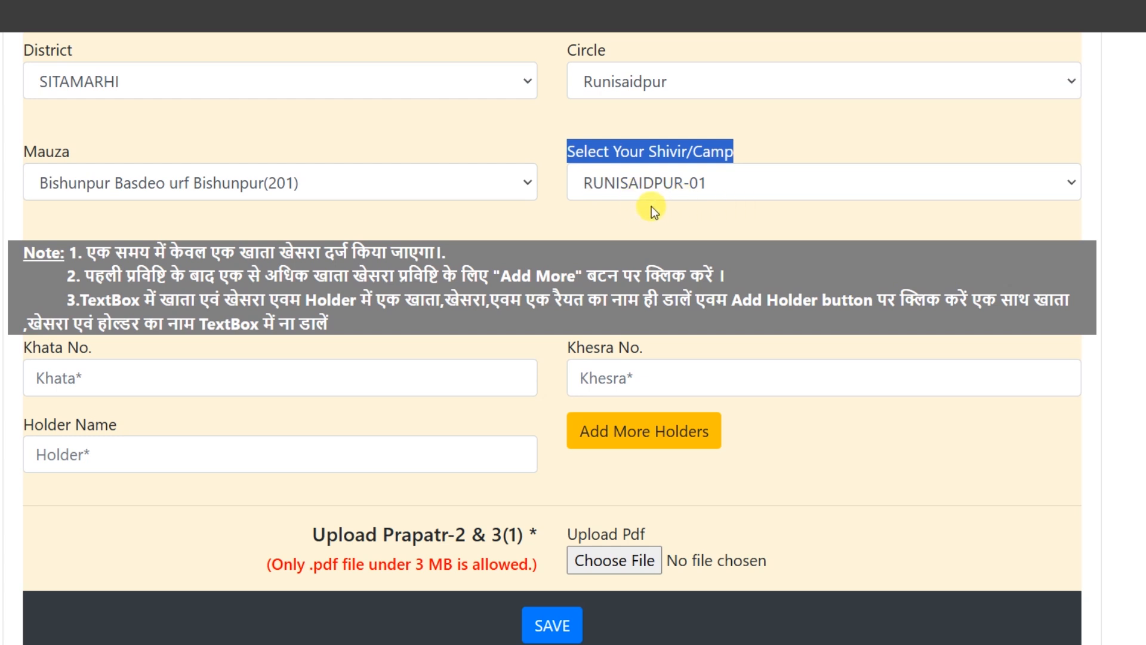
pyautogui.click(657, 185)
pyautogui.click(657, 187)
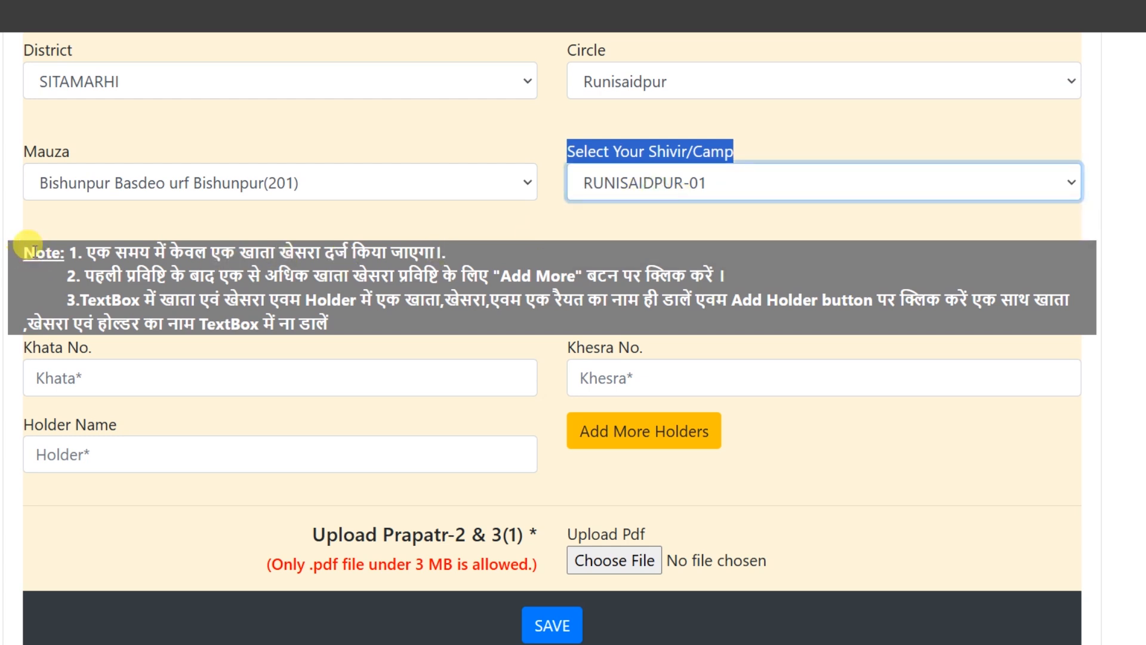
pyautogui.moveTo(96, 251); pyautogui.dragTo(449, 254)
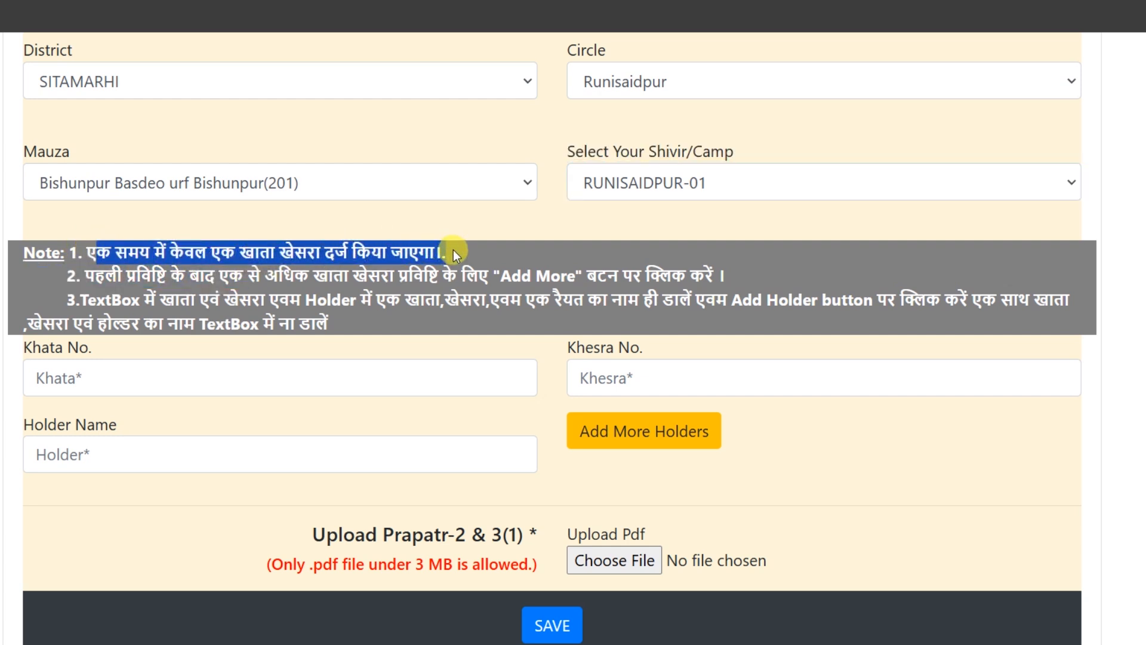
pyautogui.click(453, 249)
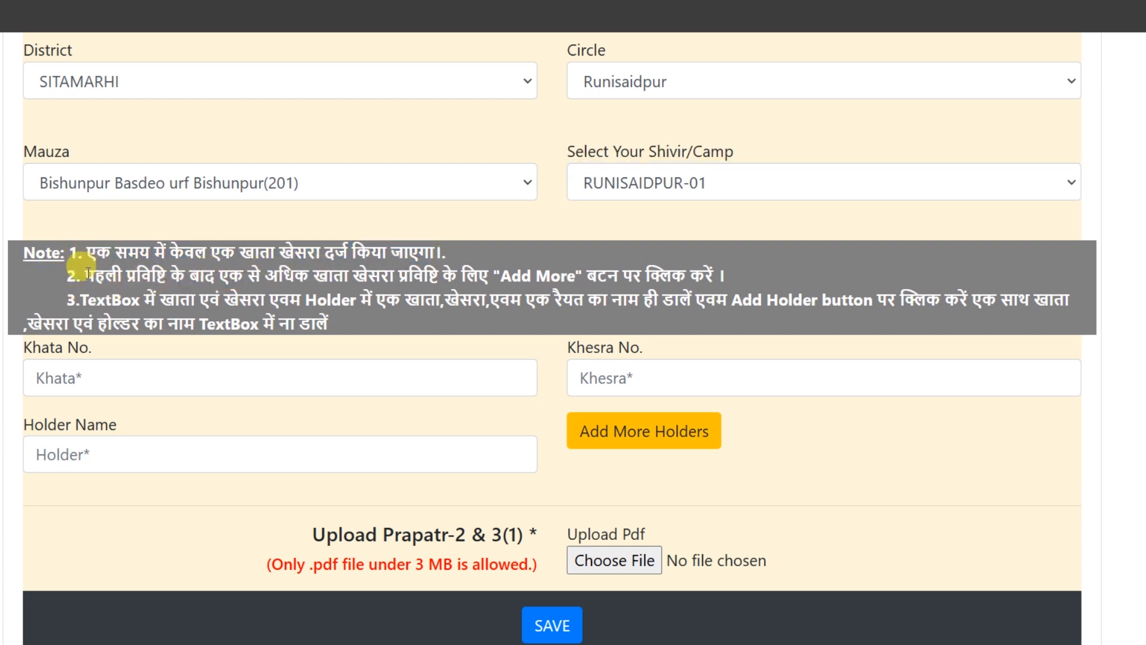
pyautogui.moveTo(86, 273); pyautogui.dragTo(748, 275)
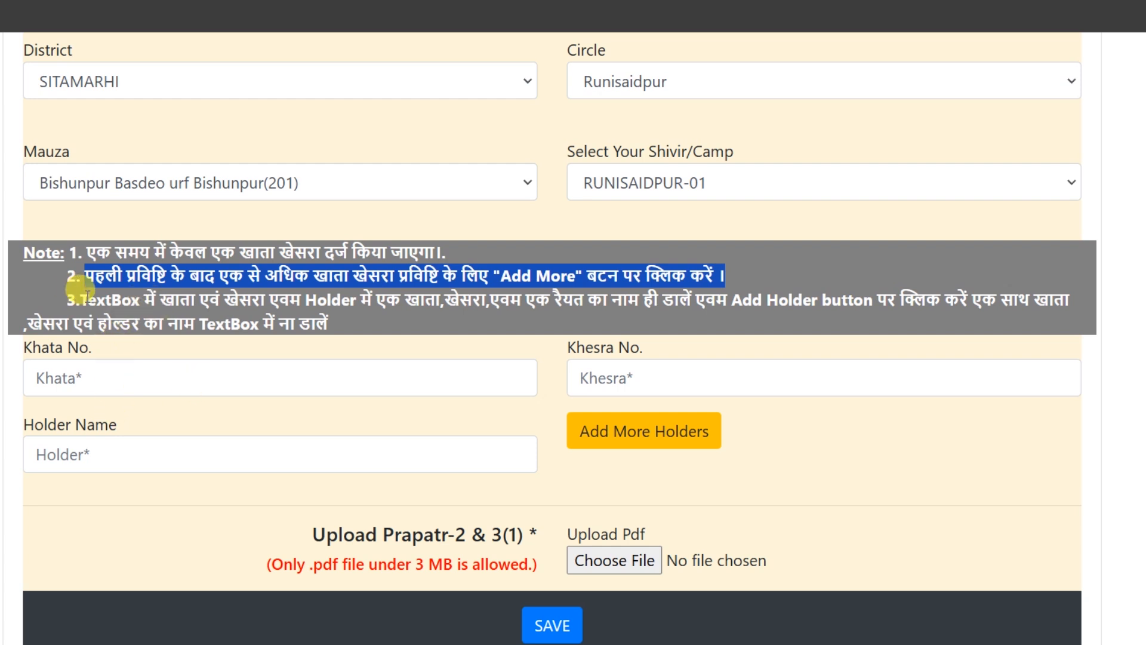
pyautogui.moveTo(80, 300); pyautogui.dragTo(1076, 320)
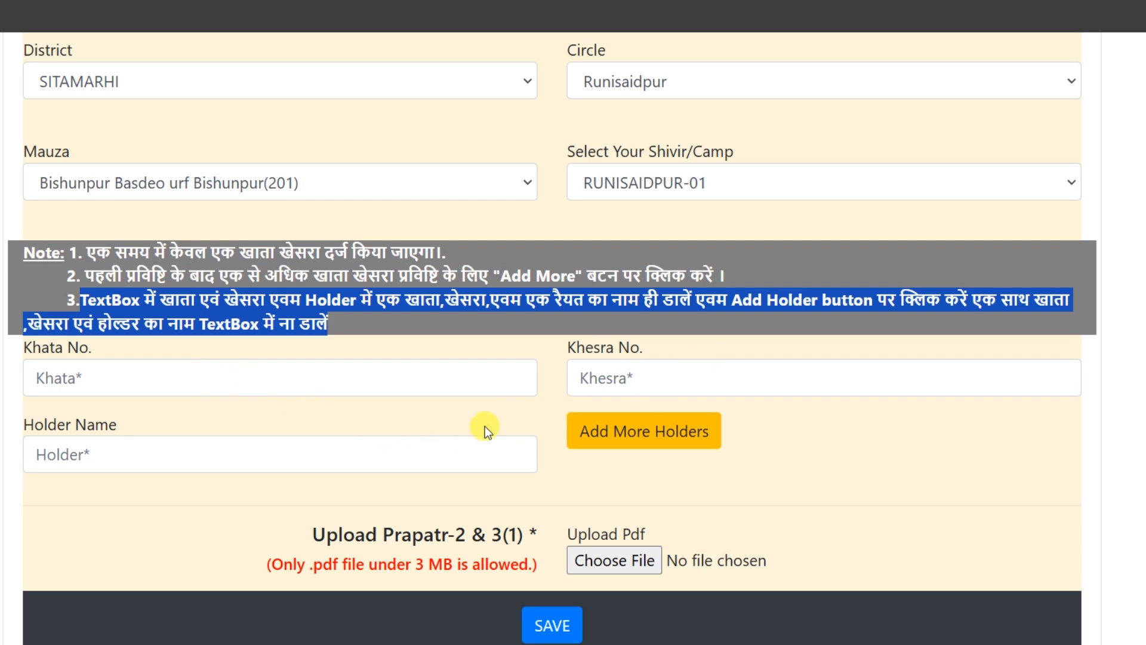
# Fill in the Khata number, Khesra number and holder's full name, add the holder entry, and check its row in the table
pyautogui.click(378, 449)
pyautogui.click(96, 370)
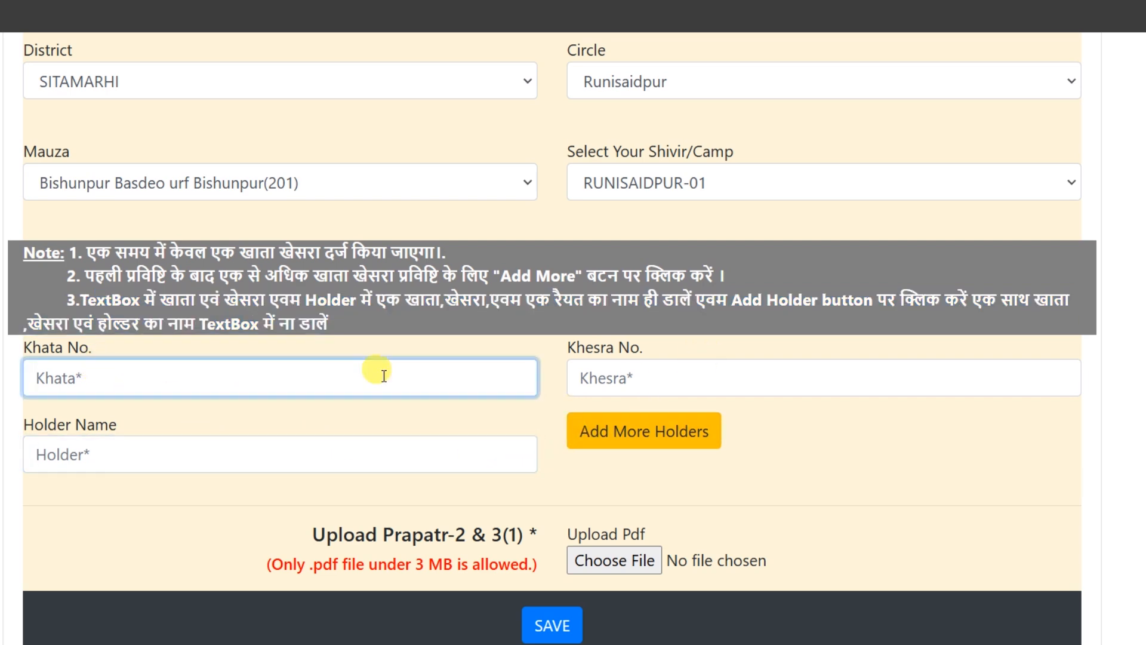
pyautogui.click(642, 380)
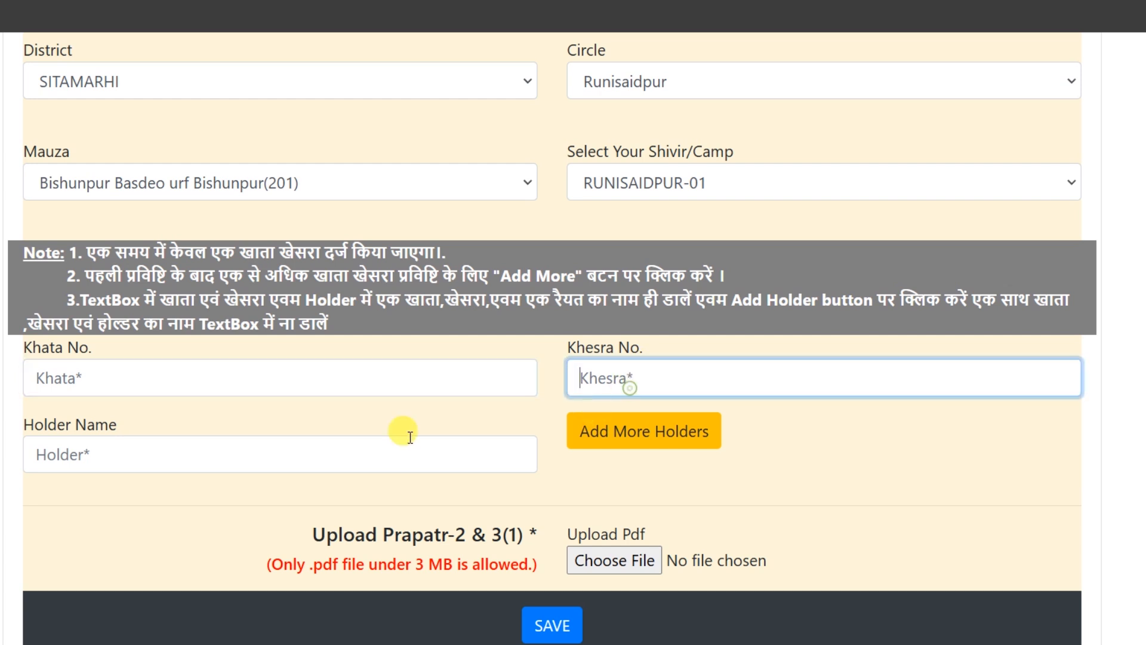
pyautogui.click(163, 467)
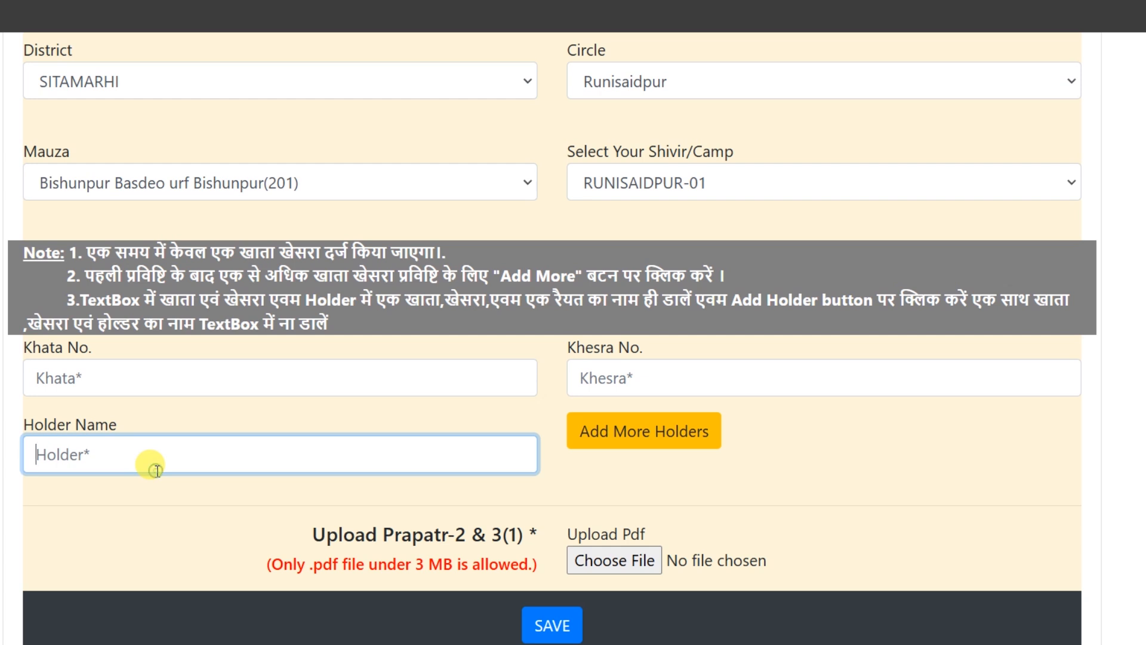
pyautogui.click(700, 446)
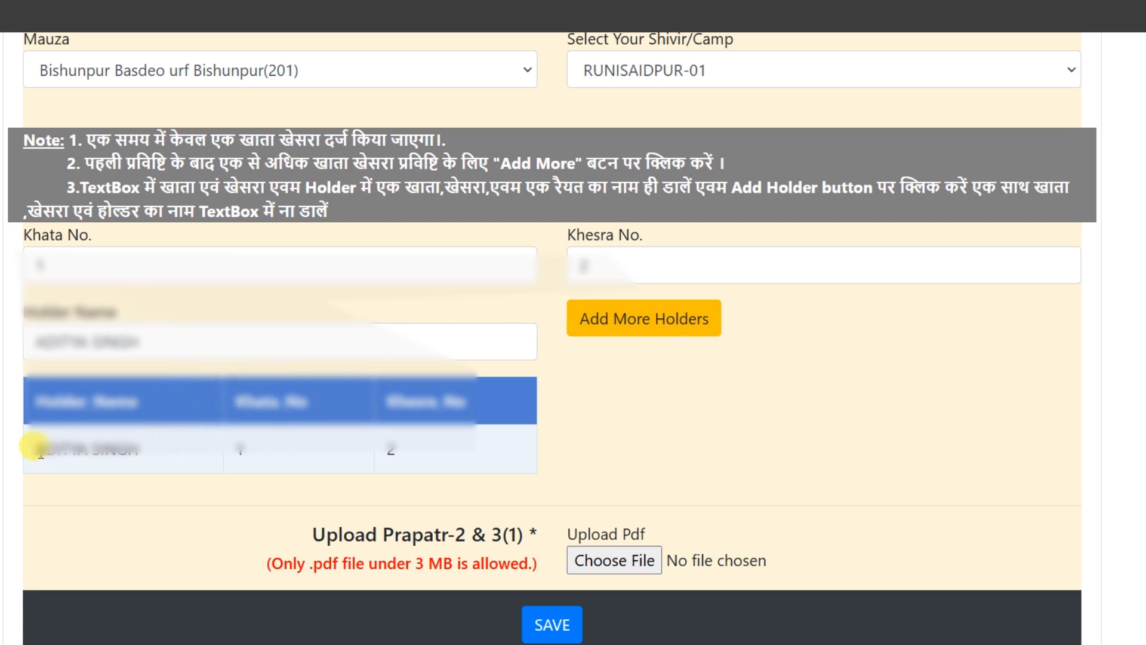
pyautogui.moveTo(35, 454); pyautogui.dragTo(145, 460)
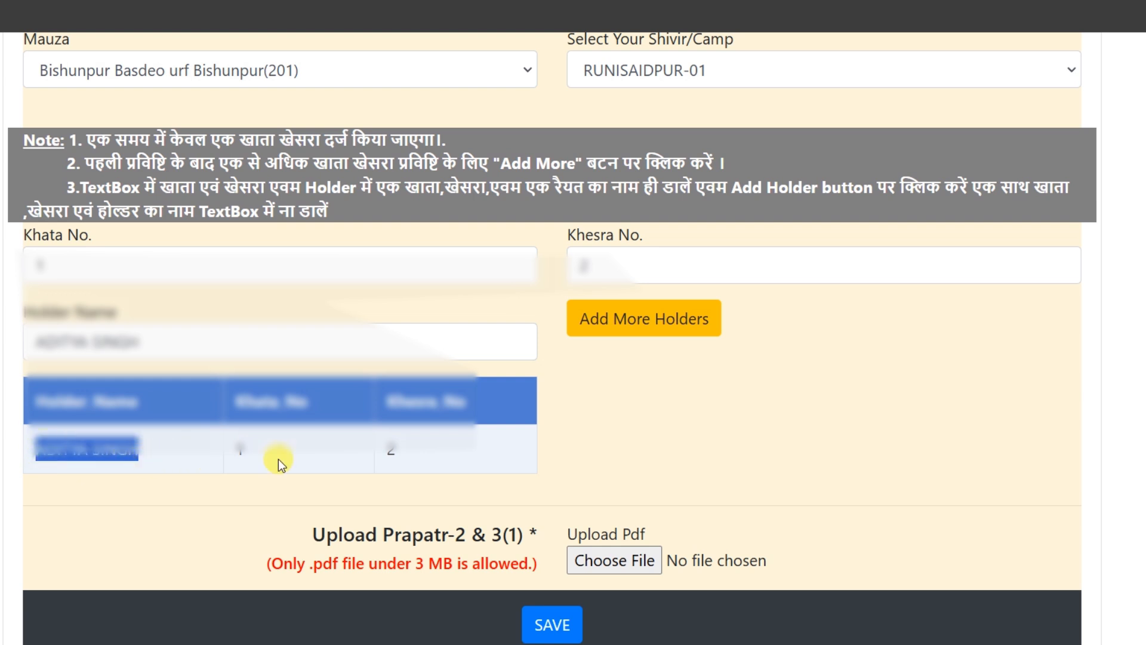
pyautogui.click(263, 403)
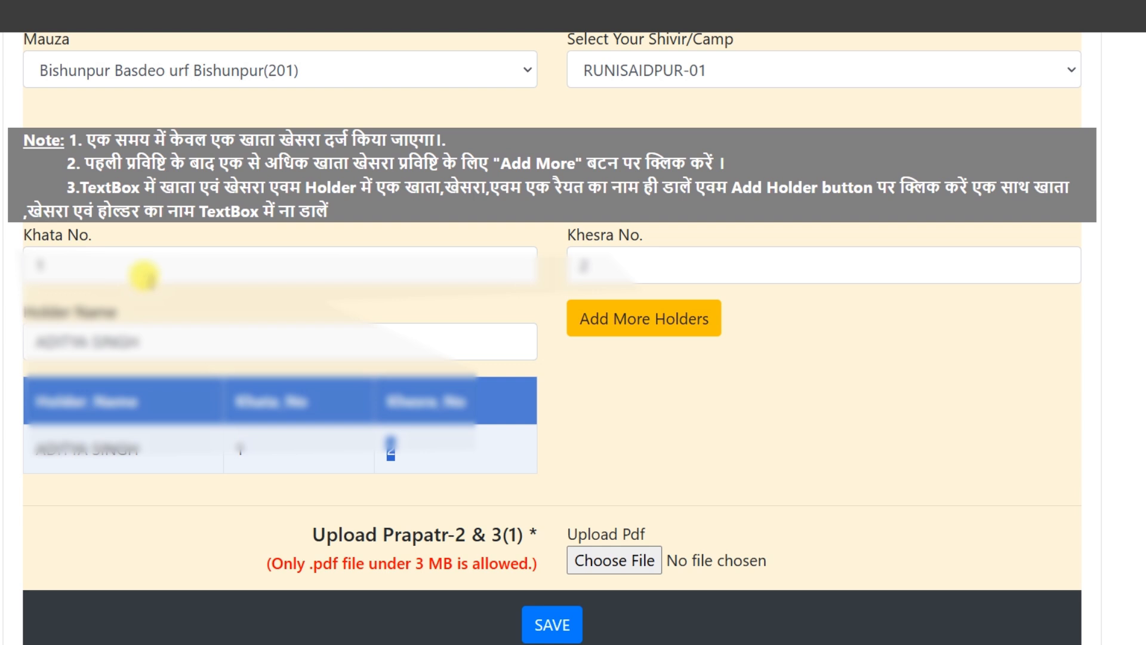
# Review the Khata and Khesra number fields and the PDF upload requirements for Prapatra-2 and 3(1)
pyautogui.click(346, 307)
pyautogui.click(80, 263)
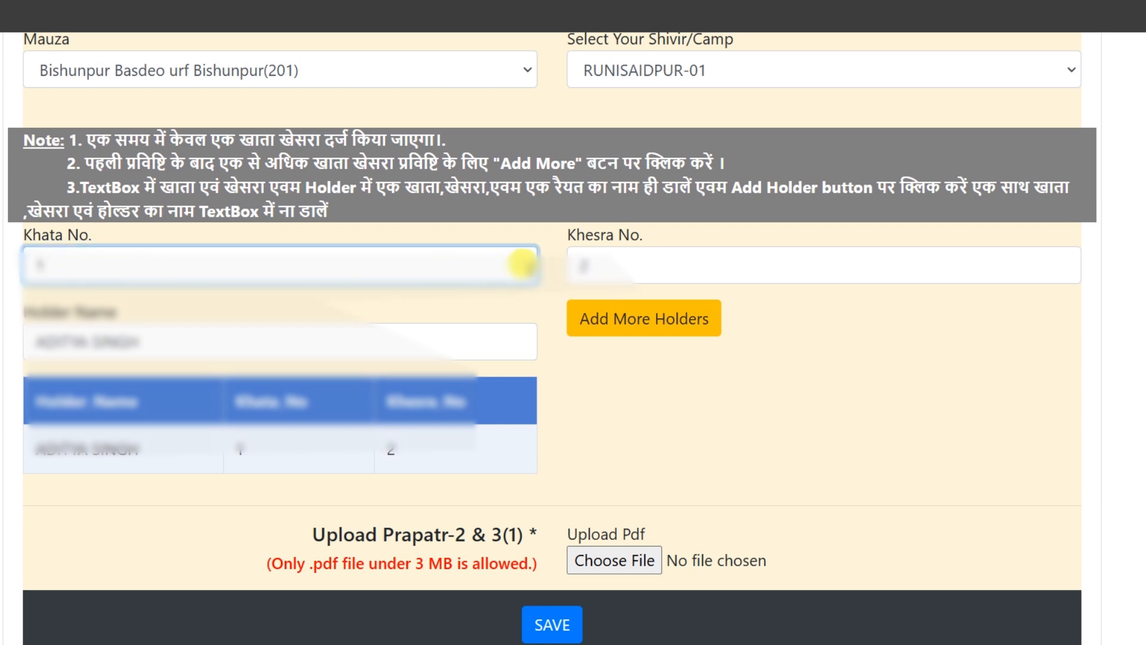
pyautogui.click(626, 263)
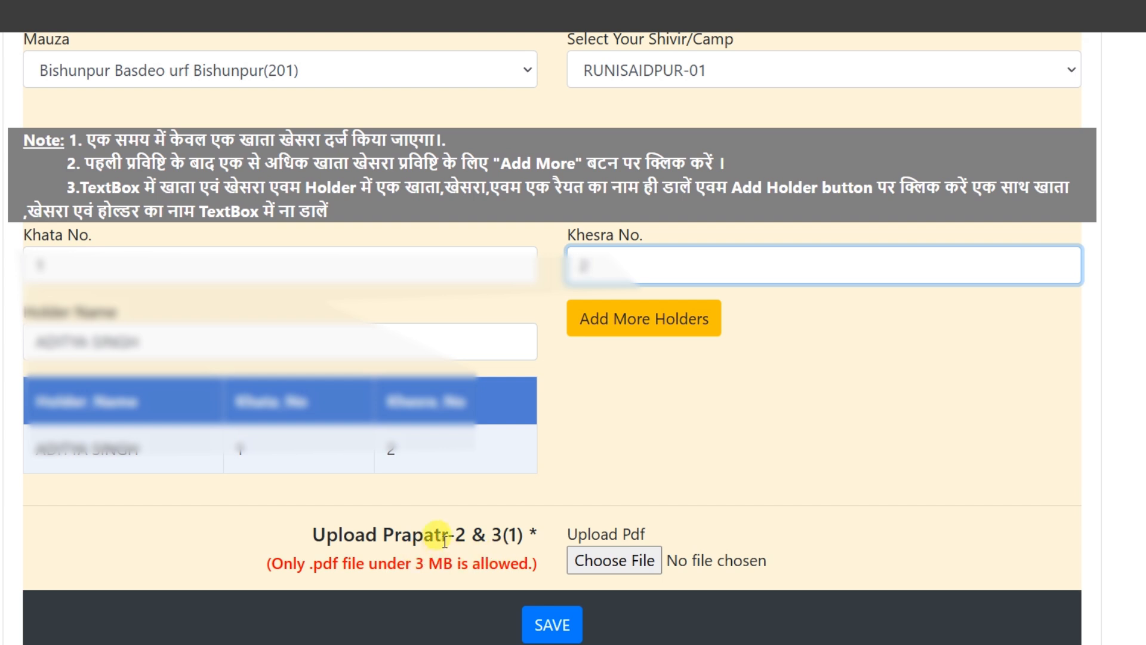
pyautogui.doubleClick(460, 533)
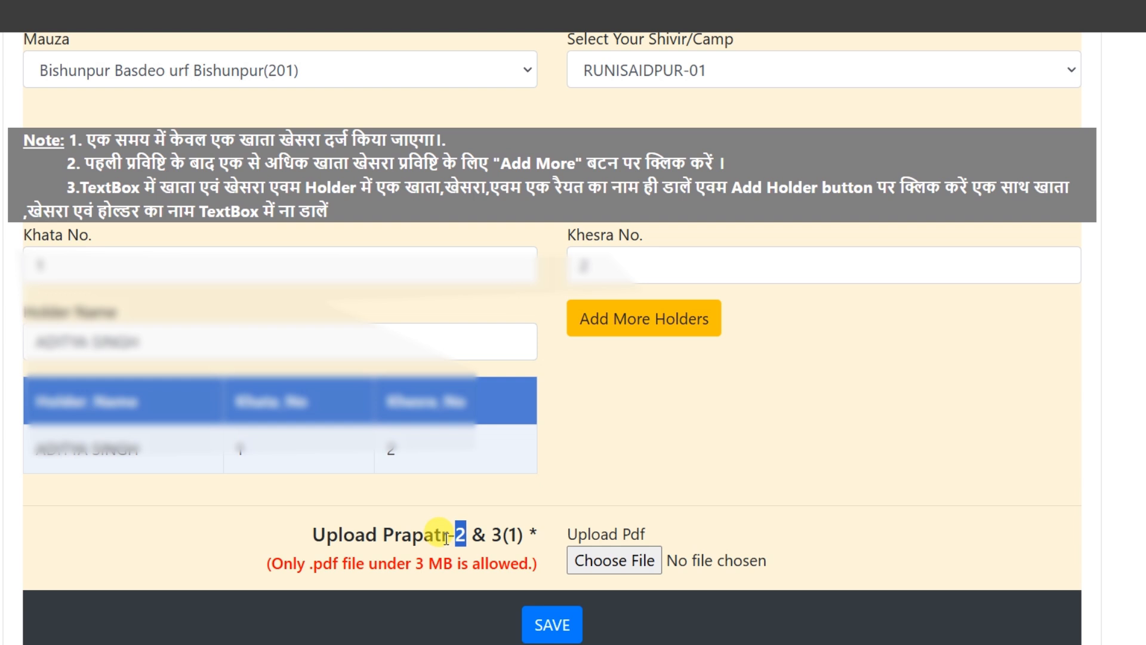
pyautogui.moveTo(493, 541); pyautogui.dragTo(538, 540)
pyautogui.click(454, 537)
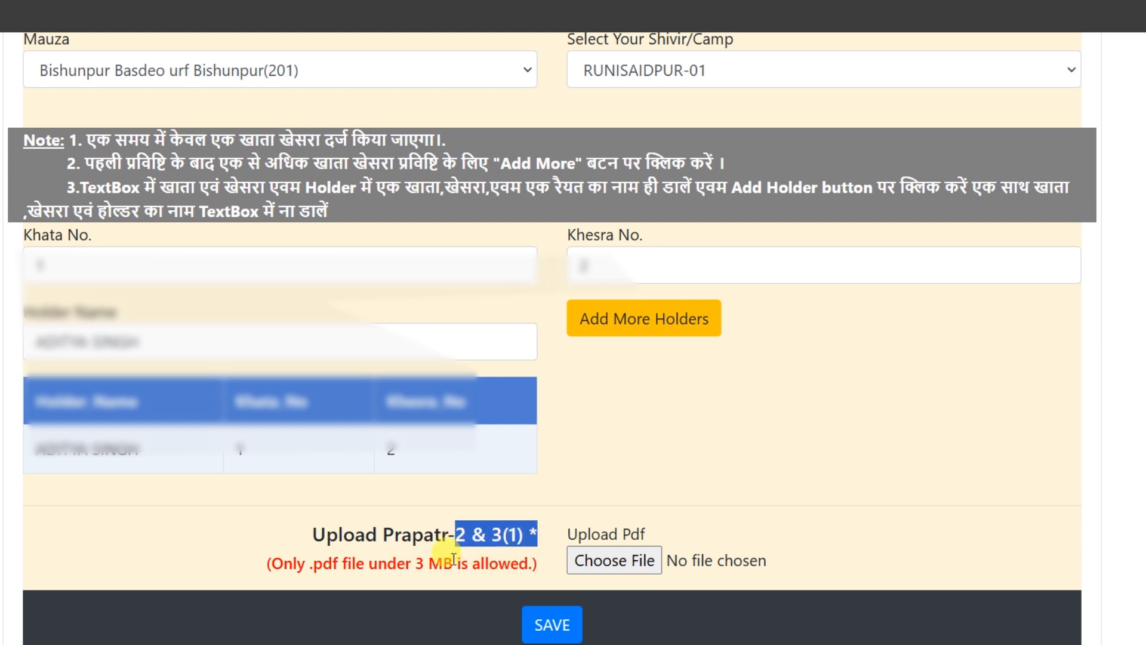
pyautogui.doubleClick(418, 563)
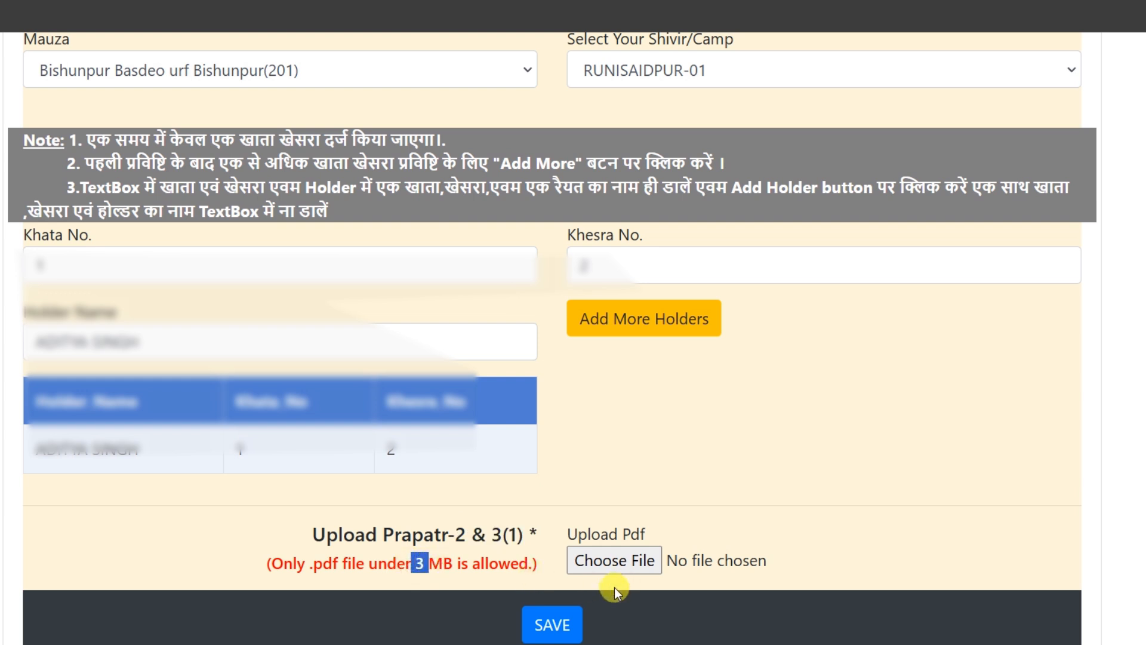
pyautogui.click(706, 521)
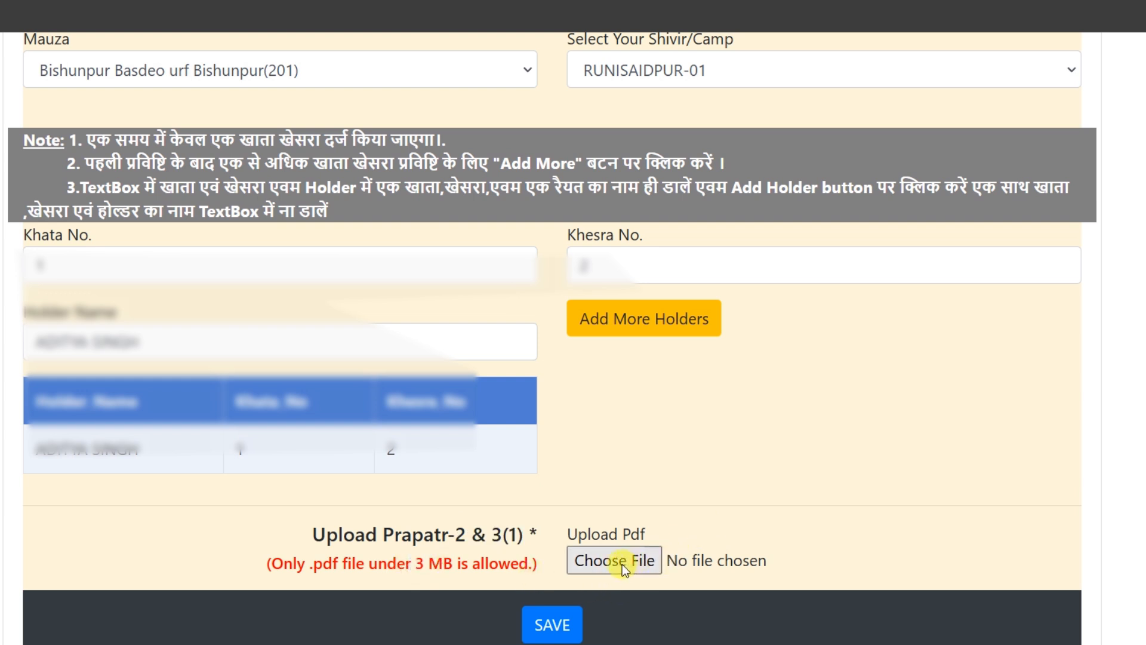
# Save the self-declaration form, acknowledge the confirmation, and select the reference ID on the Prapatra-2, 3(1) receipt
pyautogui.click(569, 635)
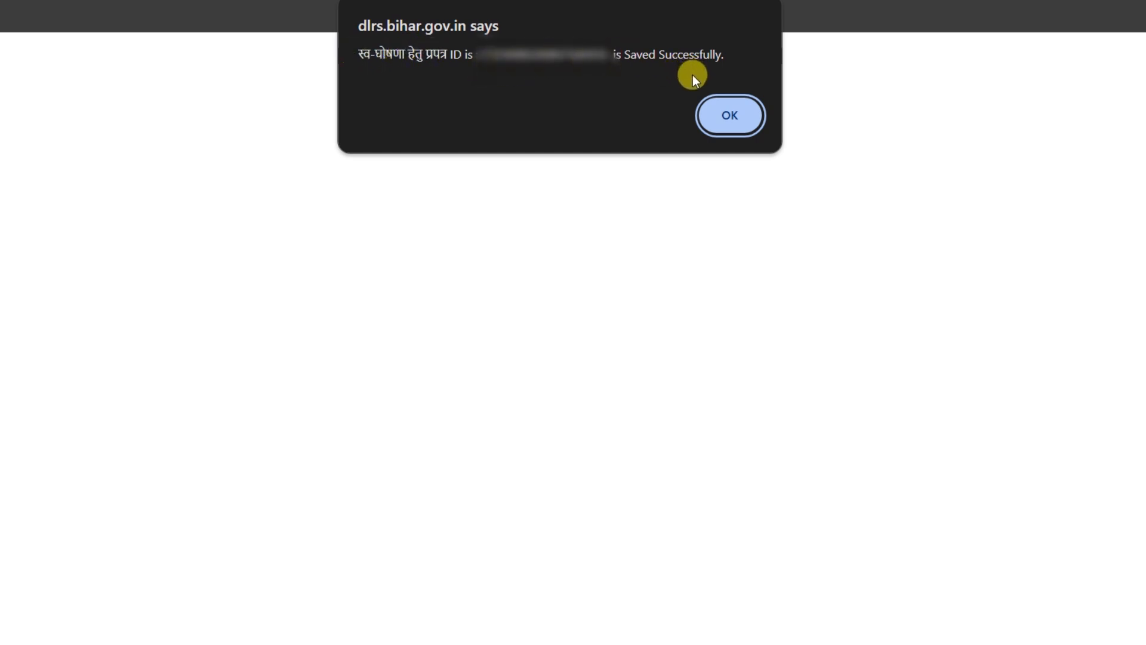
pyautogui.click(732, 117)
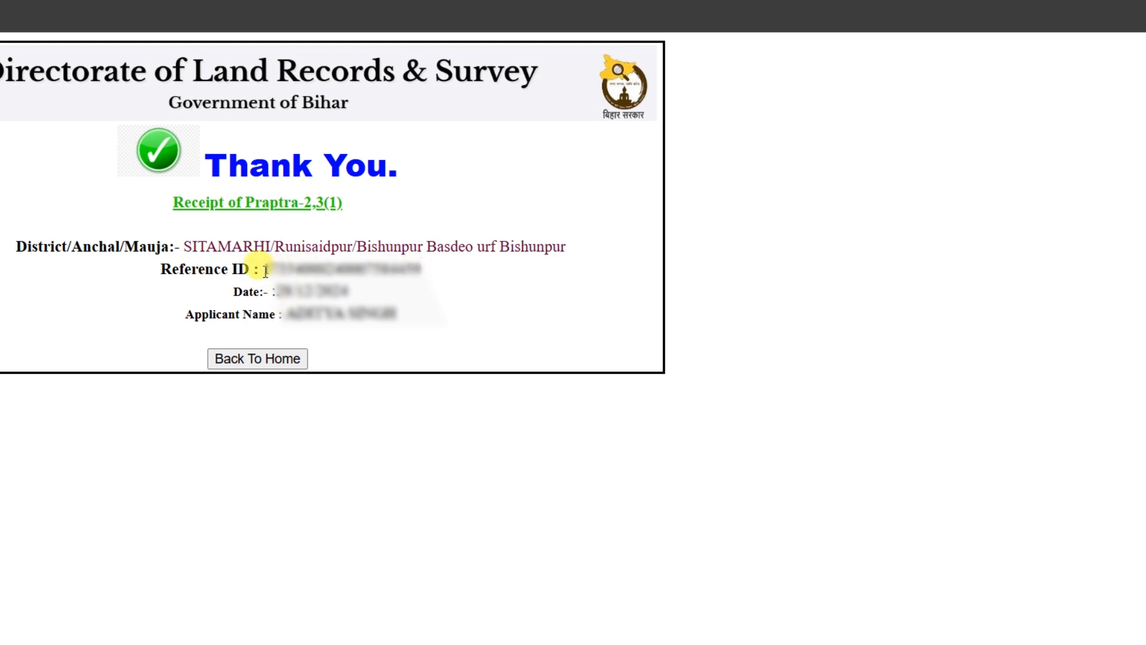
pyautogui.moveTo(264, 272); pyautogui.dragTo(427, 274)
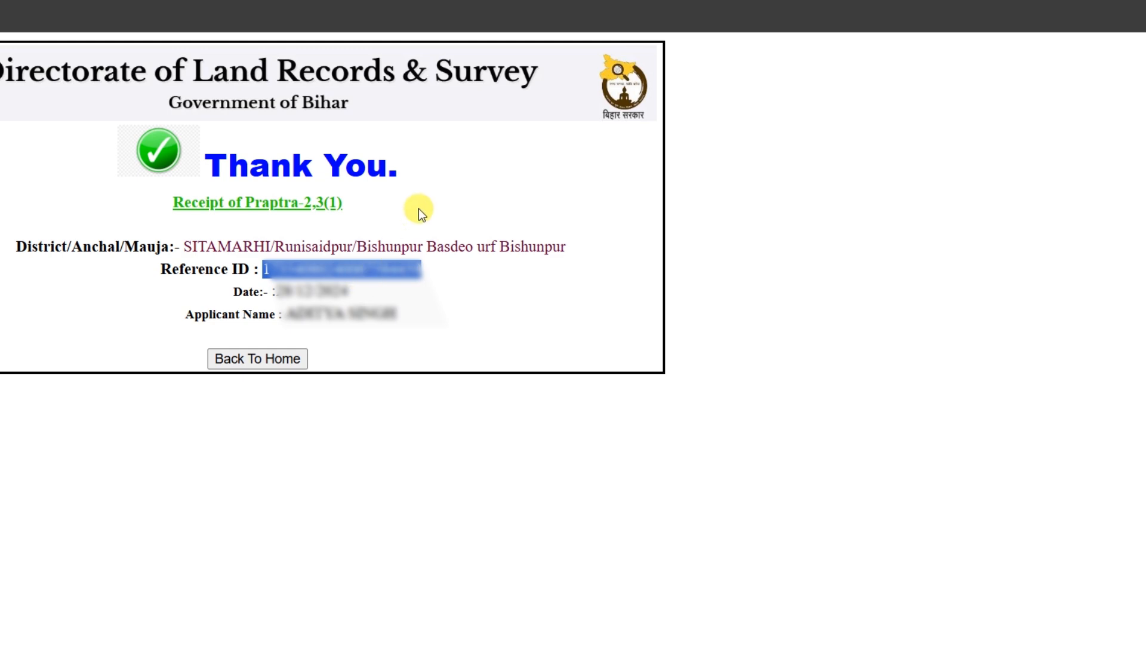
# Return to the home page and search the uploaded self-declaration and genealogy records by the submission's reference ID
pyautogui.click(257, 358)
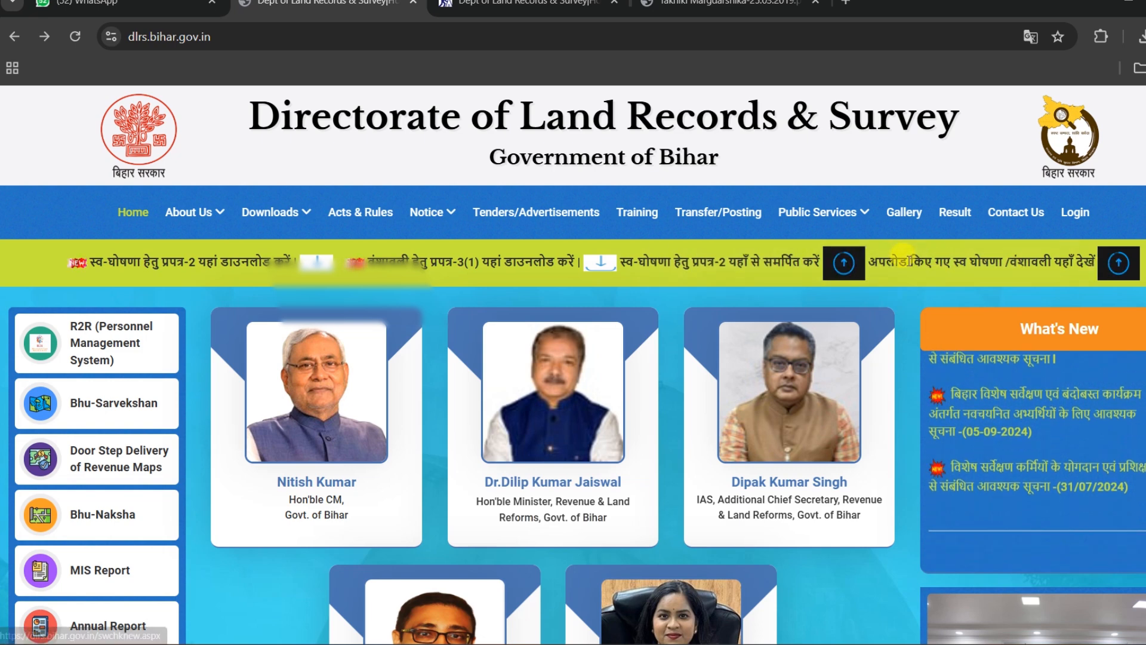
pyautogui.click(1115, 267)
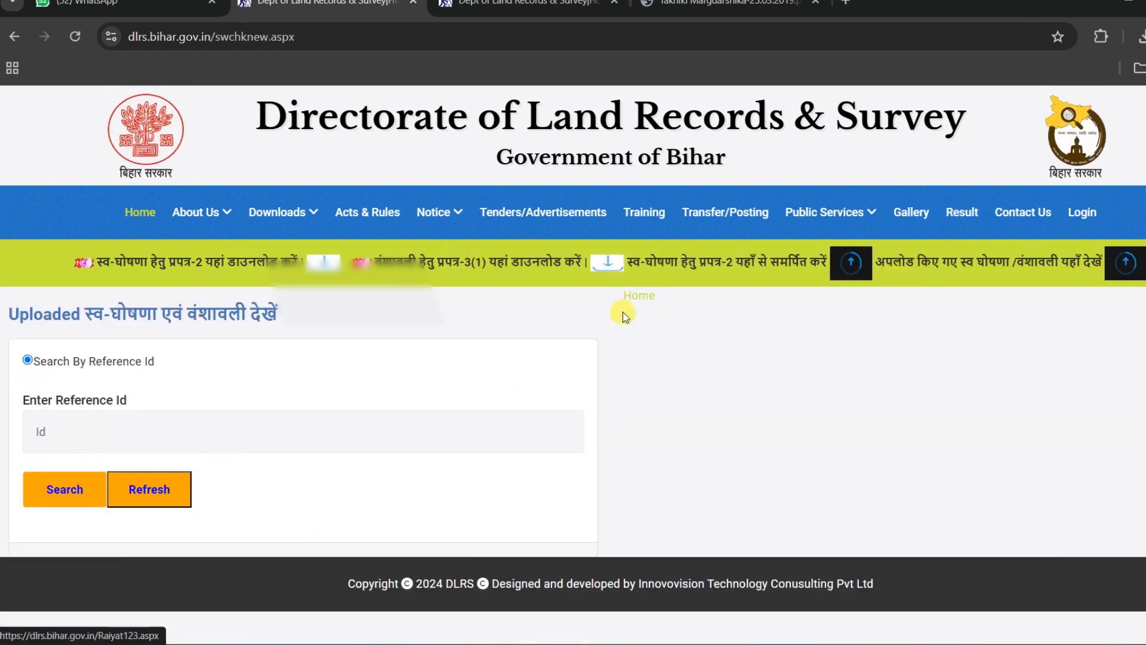
pyautogui.click(153, 436)
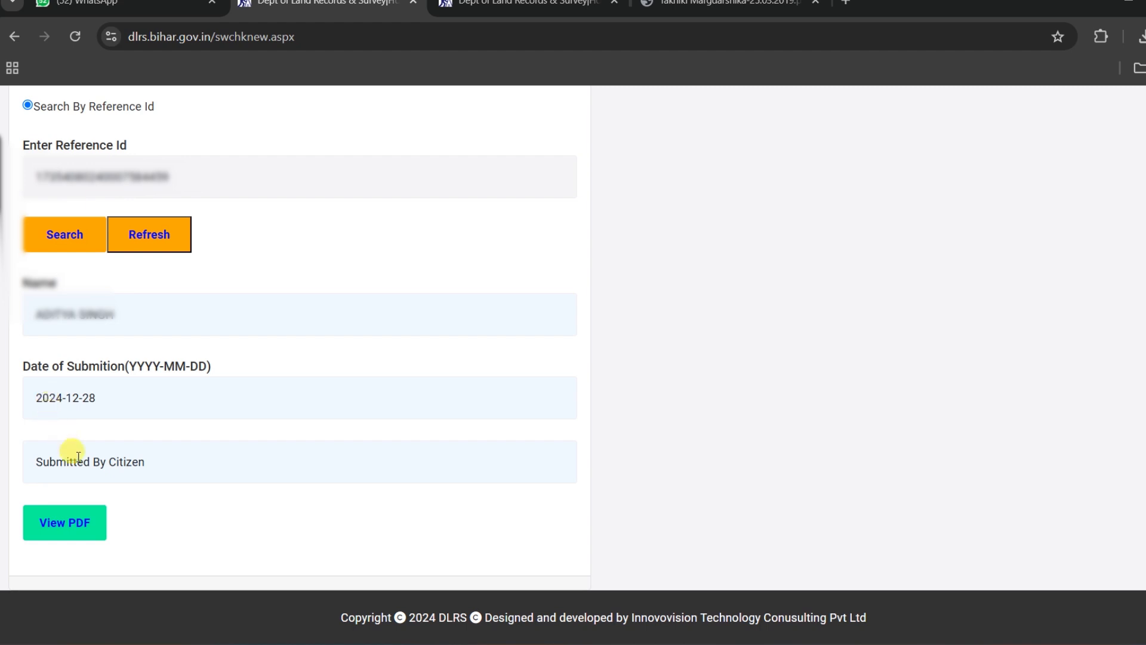
# Check the submission status of the found declaration and view its uploaded PDF
pyautogui.moveTo(34, 461); pyautogui.dragTo(189, 454)
pyautogui.click(192, 454)
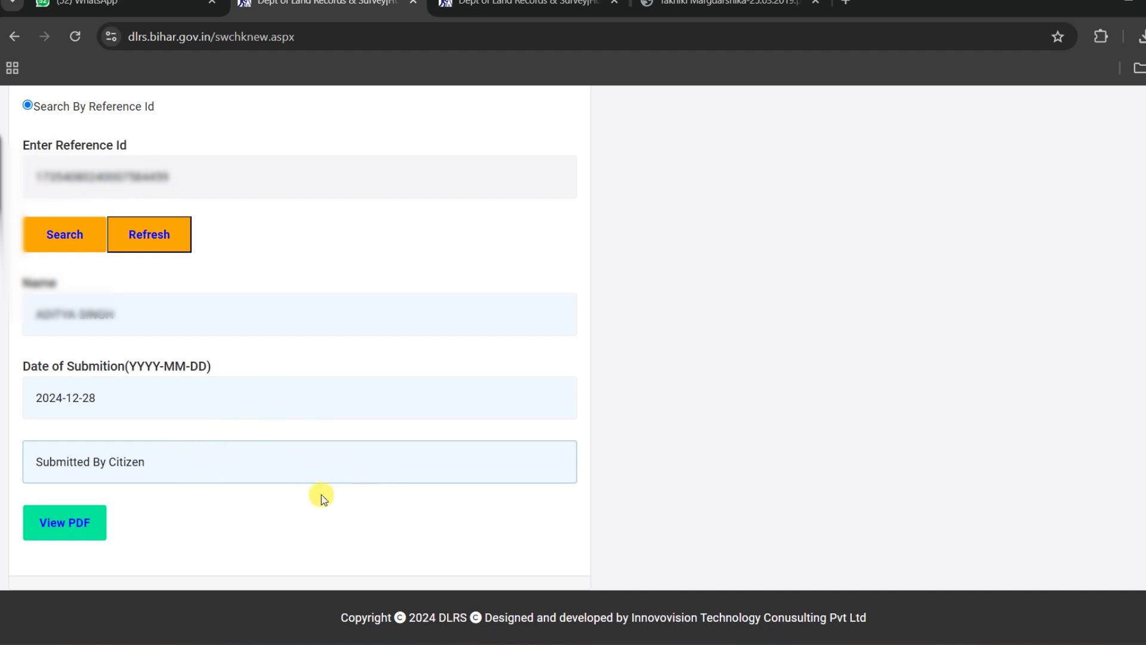
pyautogui.click(63, 530)
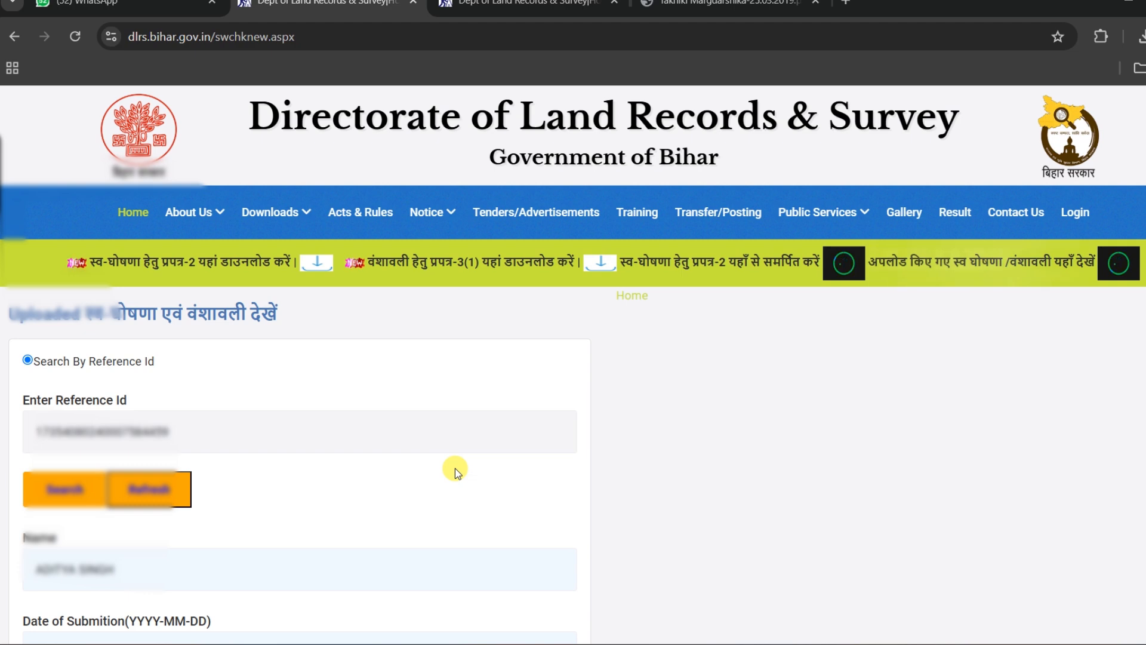